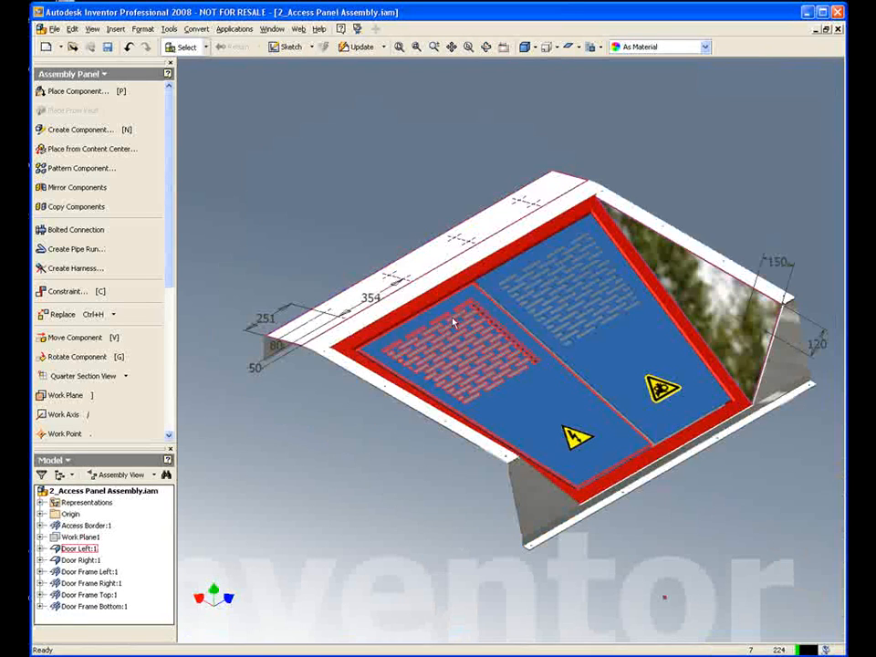
Swing both access doors open and open the right door's part file from the assembly.
drag(454, 322, 443, 294)
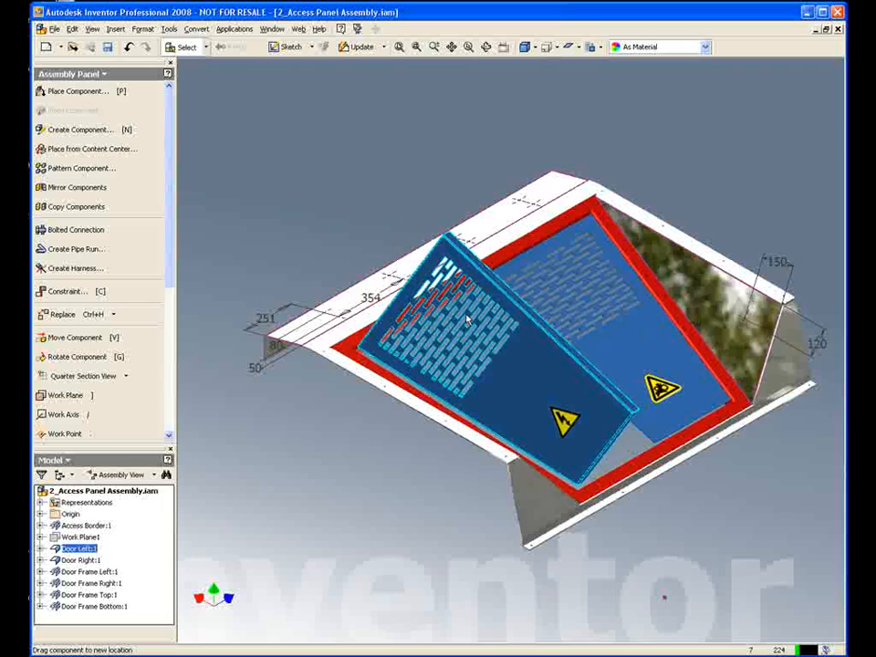
drag(609, 367, 643, 340)
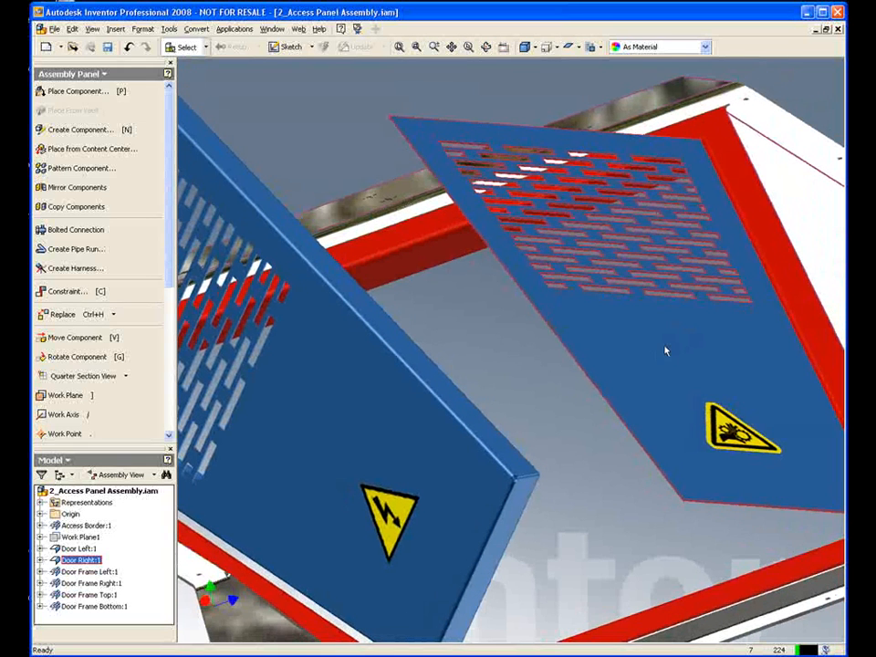
right_click(636, 312)
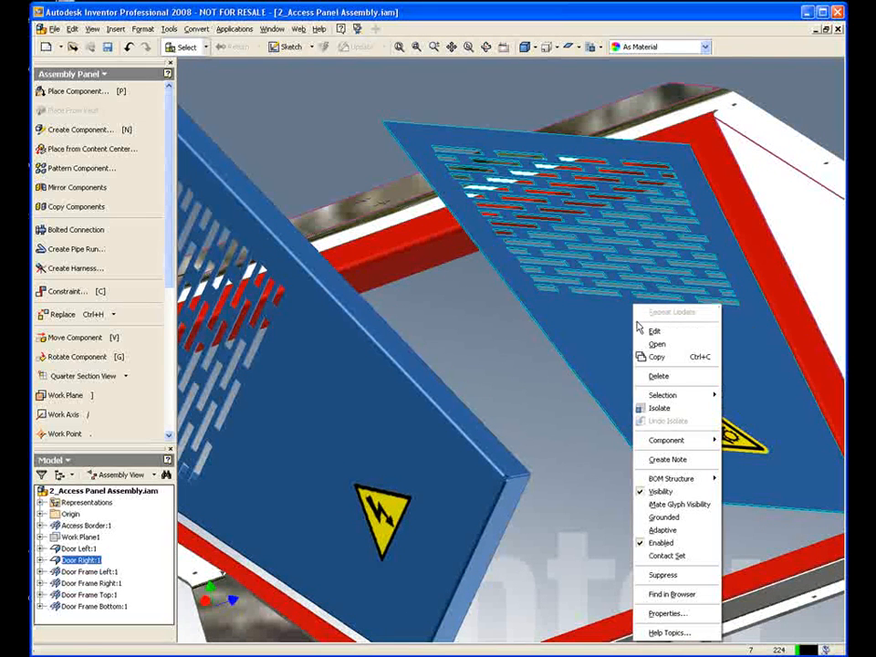
click(656, 344)
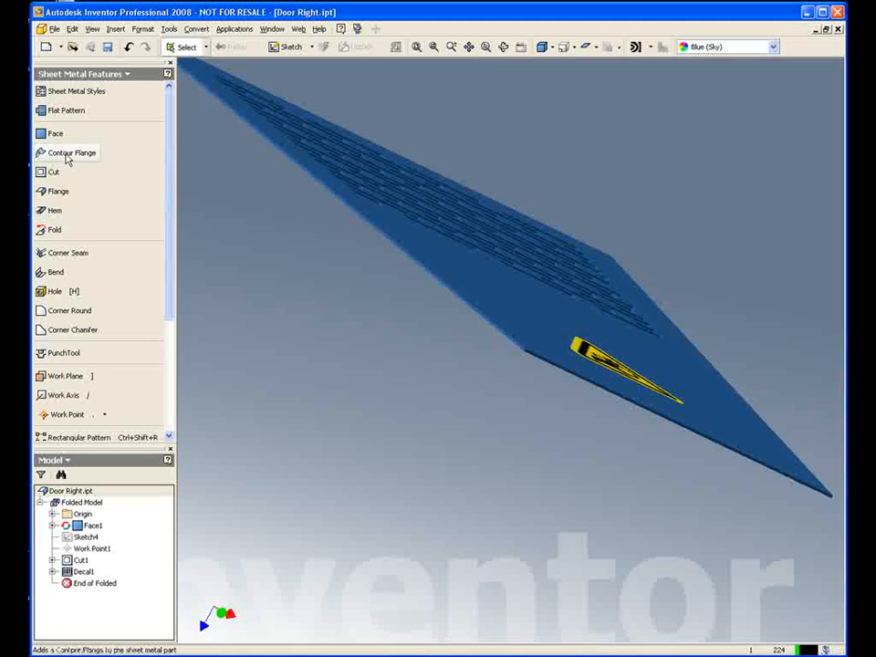
click(57, 191)
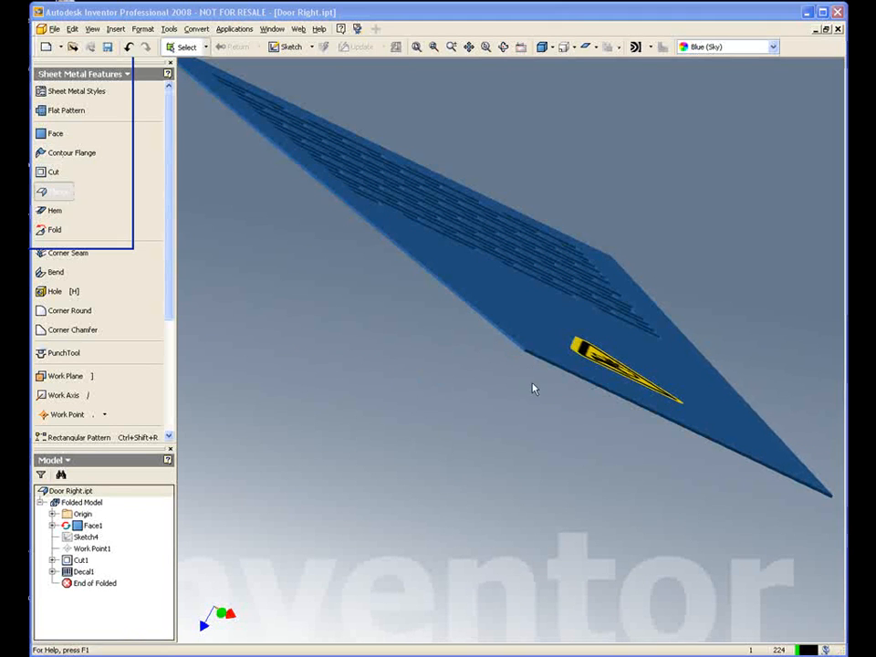
drag(54, 47, 179, 186)
click(508, 341)
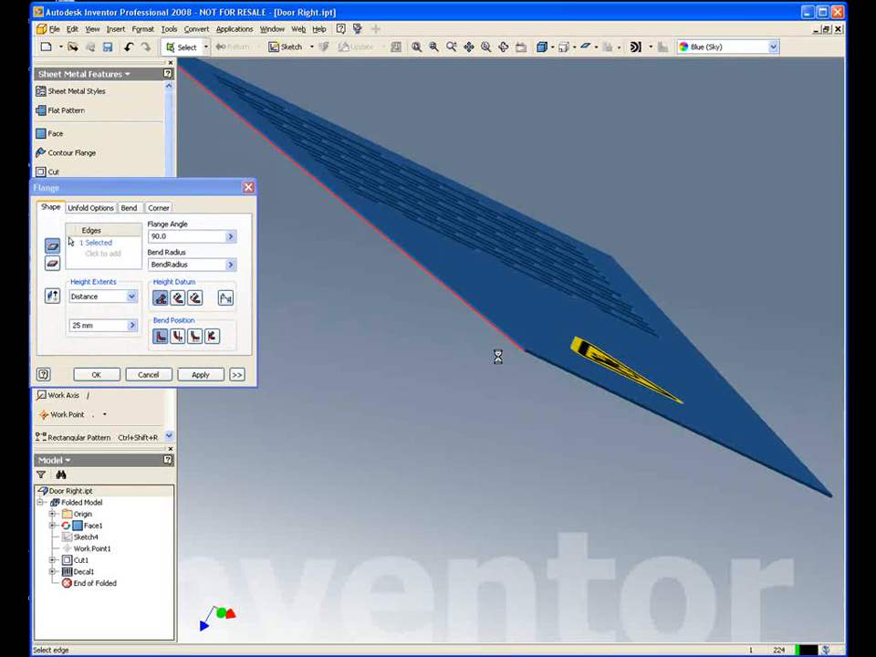
shift+middle_drag(537, 407, 469, 393)
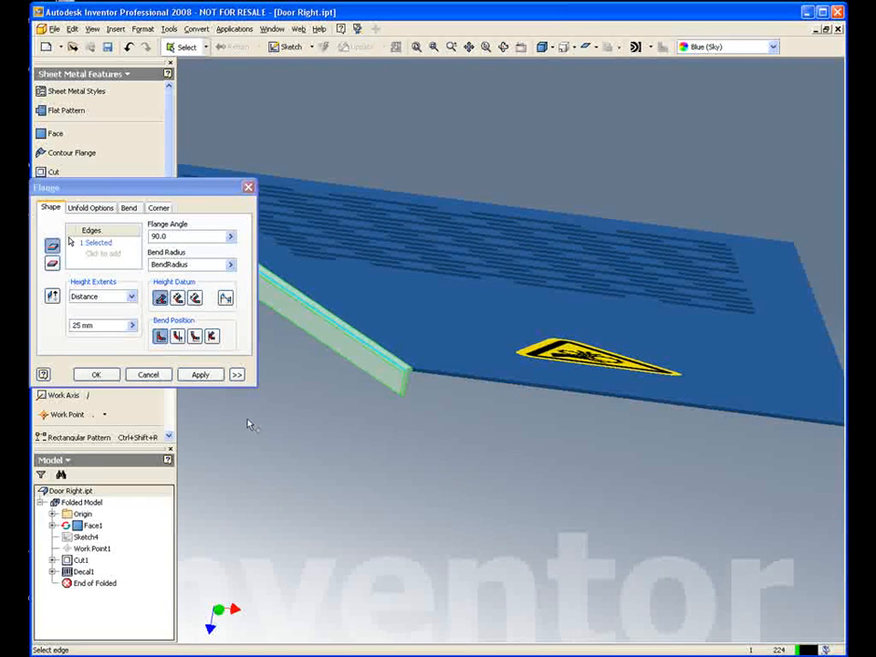
click(151, 376)
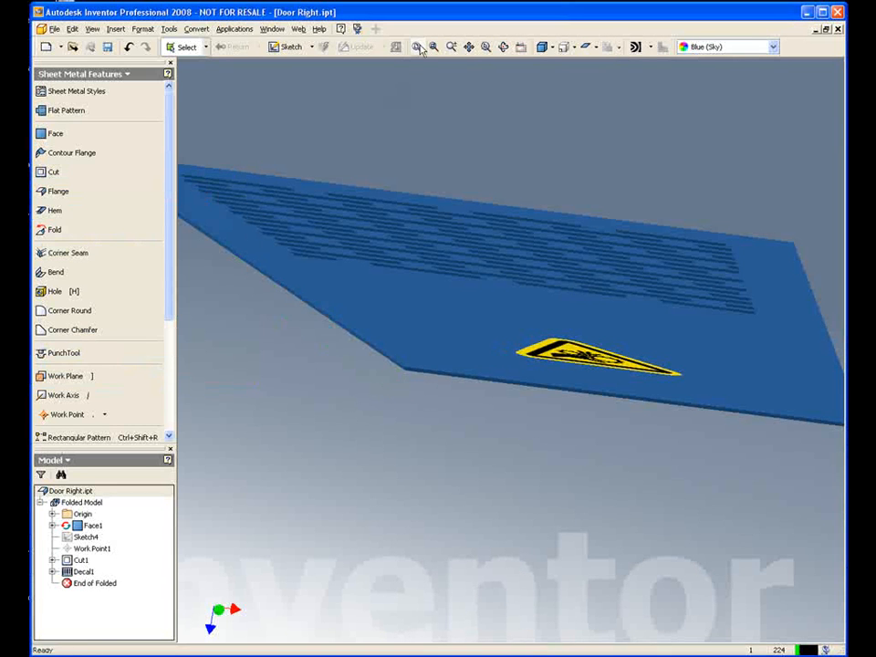
Sketch a three-line hook profile from the door's lower corner on its narrow edge face, about 81 mm down, 34 mm across and 11 mm up.
click(283, 47)
scroll(402, 420, up, 5)
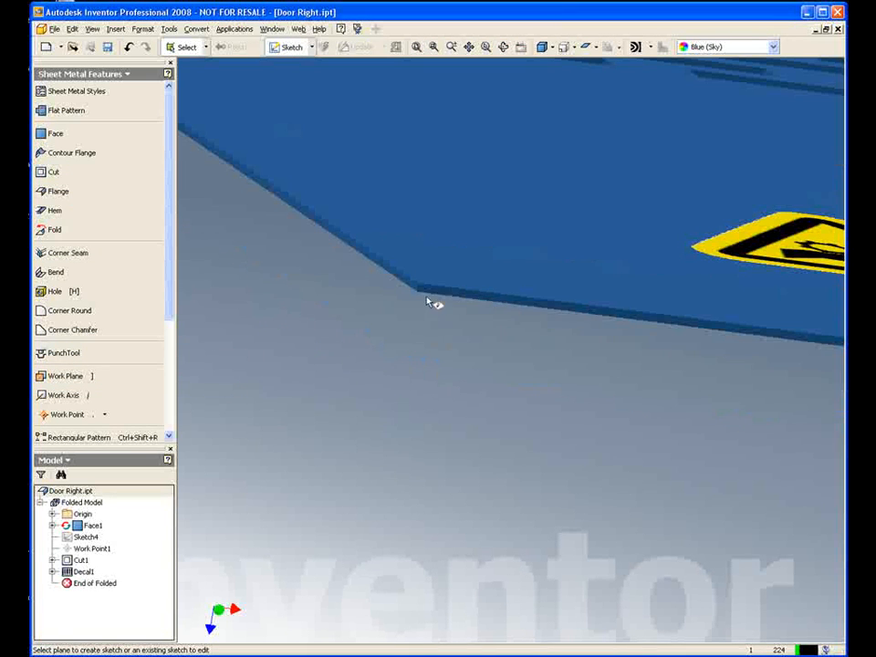
click(428, 290)
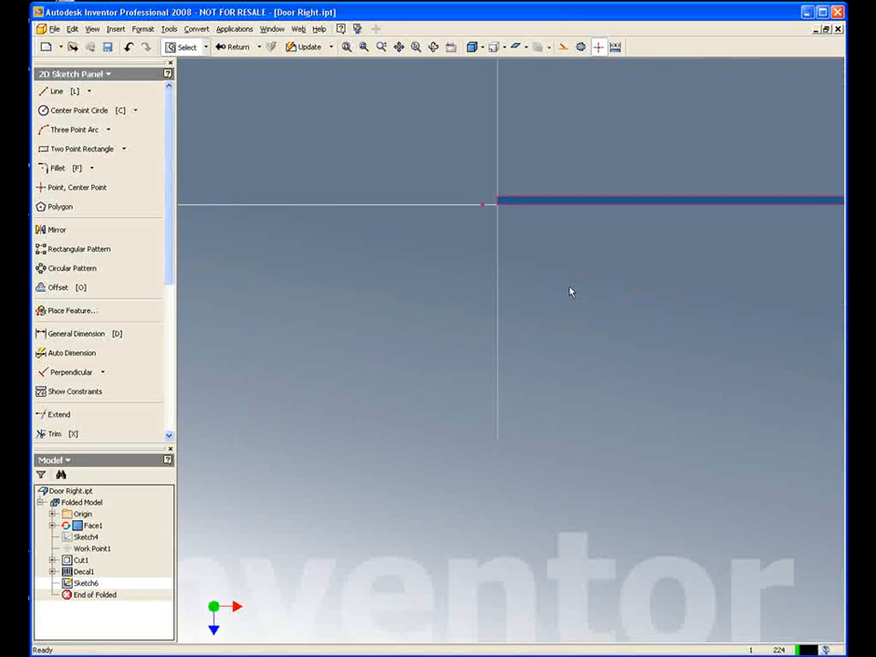
click(56, 92)
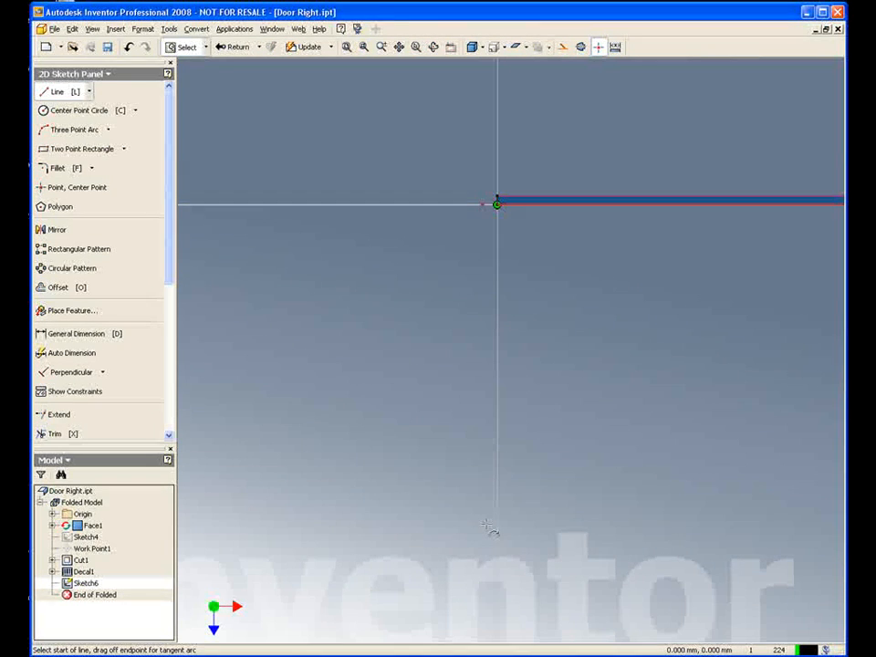
click(498, 205)
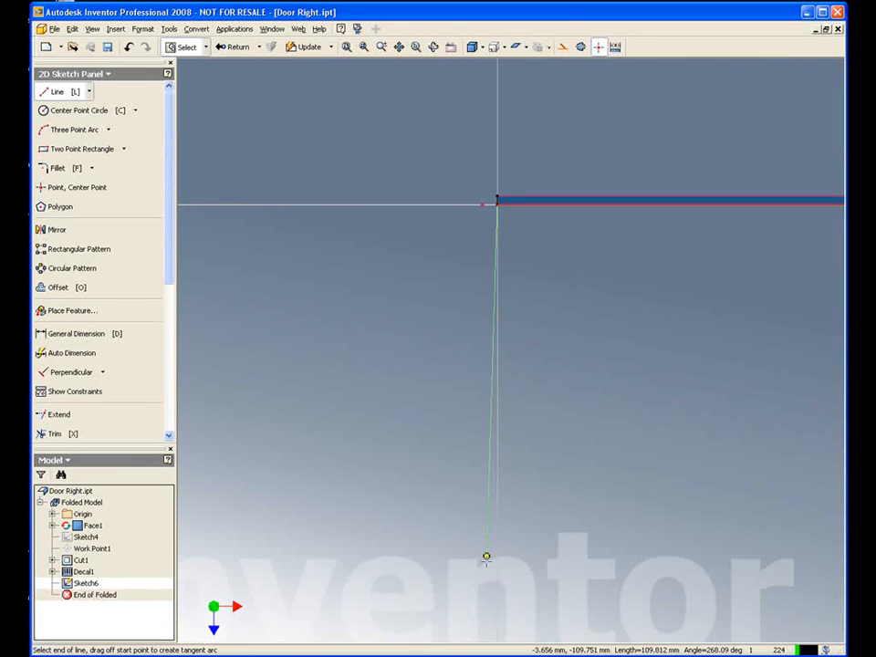
click(497, 441)
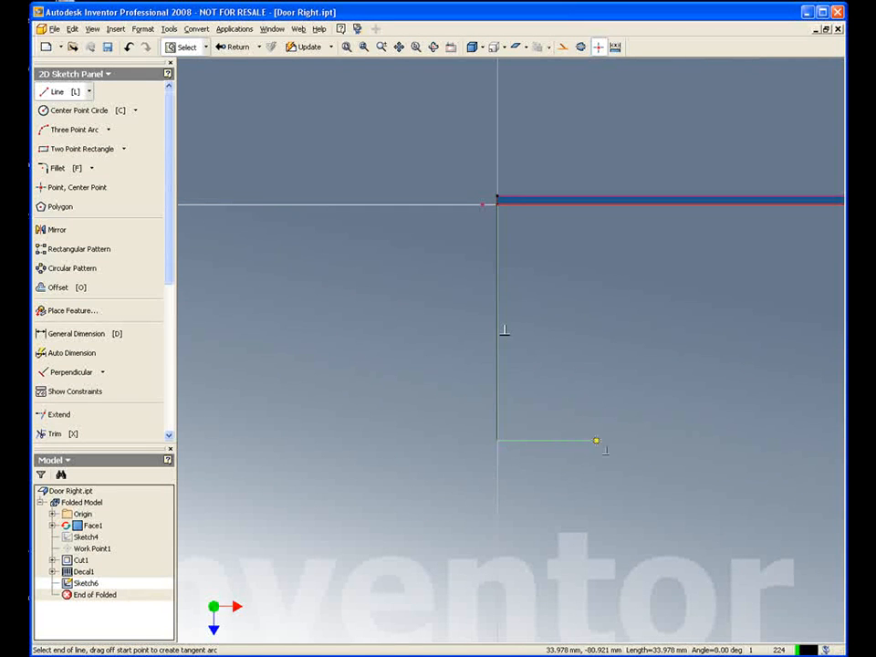
click(596, 440)
click(596, 409)
right_click(617, 333)
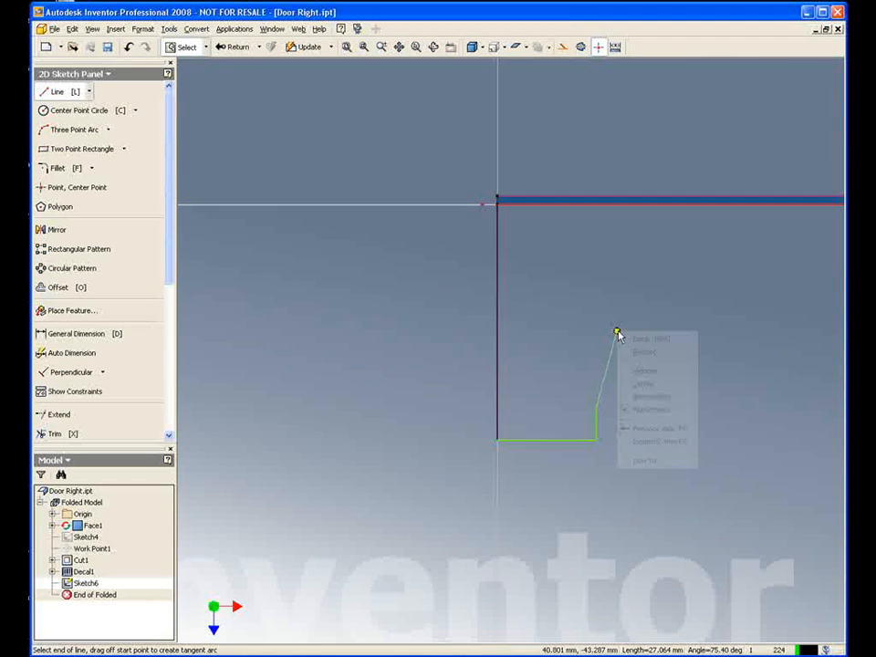
click(638, 339)
Dimension the profile's long vertical leg at 80 mm.
key(d)
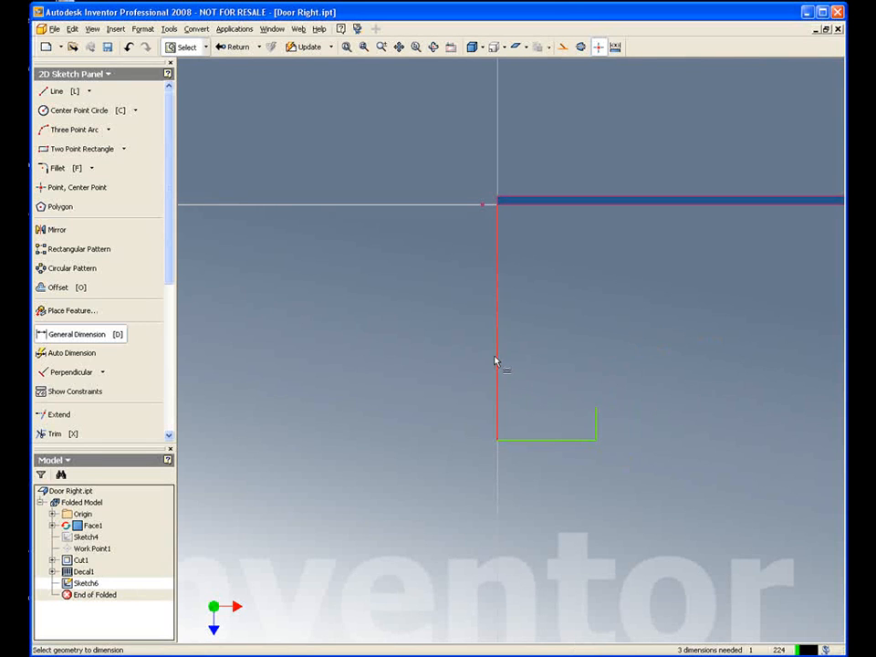
click(497, 361)
click(434, 351)
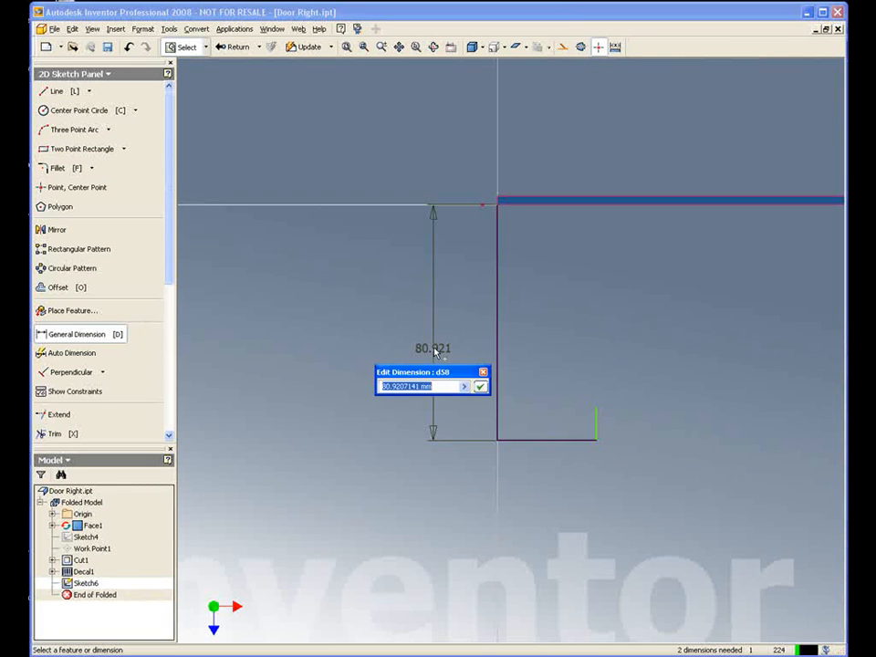
text(80)
key(Return)
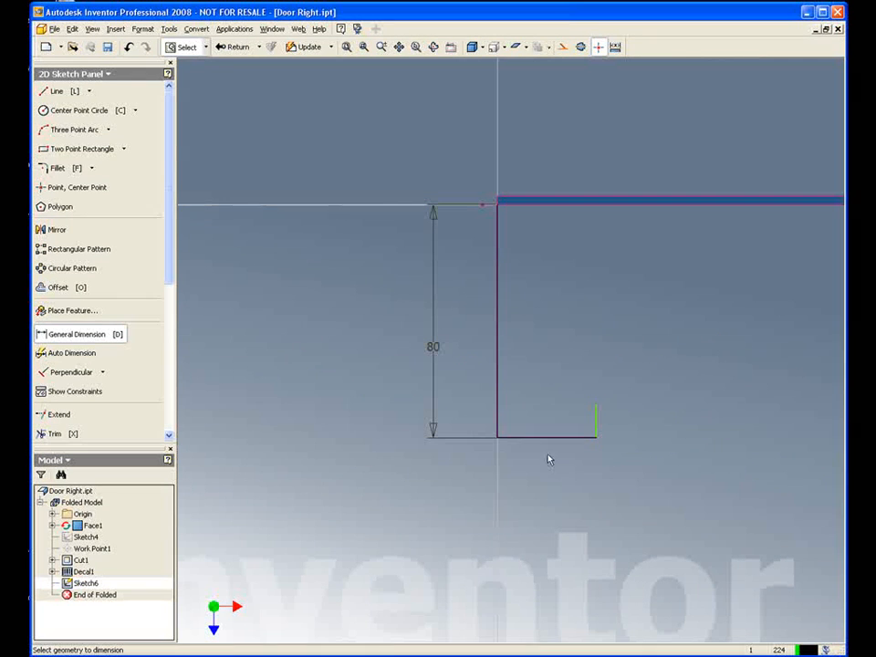
Dimension the profile's base at 40 mm and its short return lip at 20 mm, and finish the sketch.
click(545, 440)
click(533, 477)
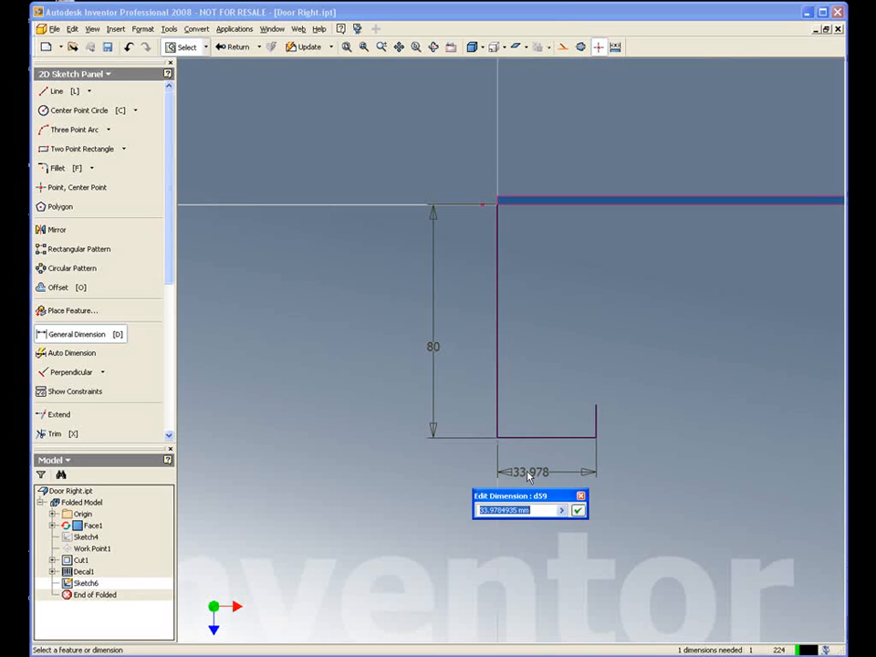
text(40)
key(Return)
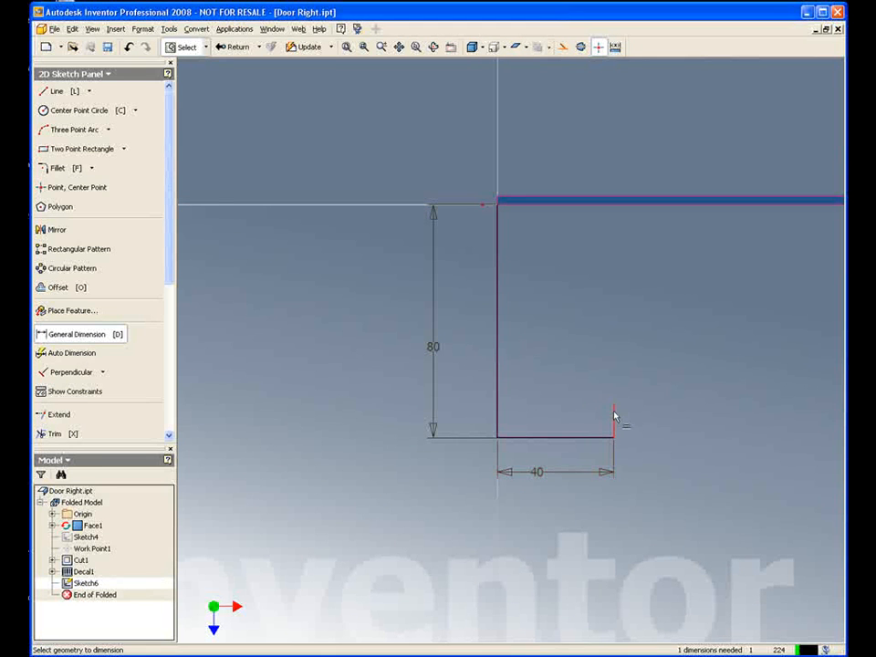
click(614, 416)
click(645, 426)
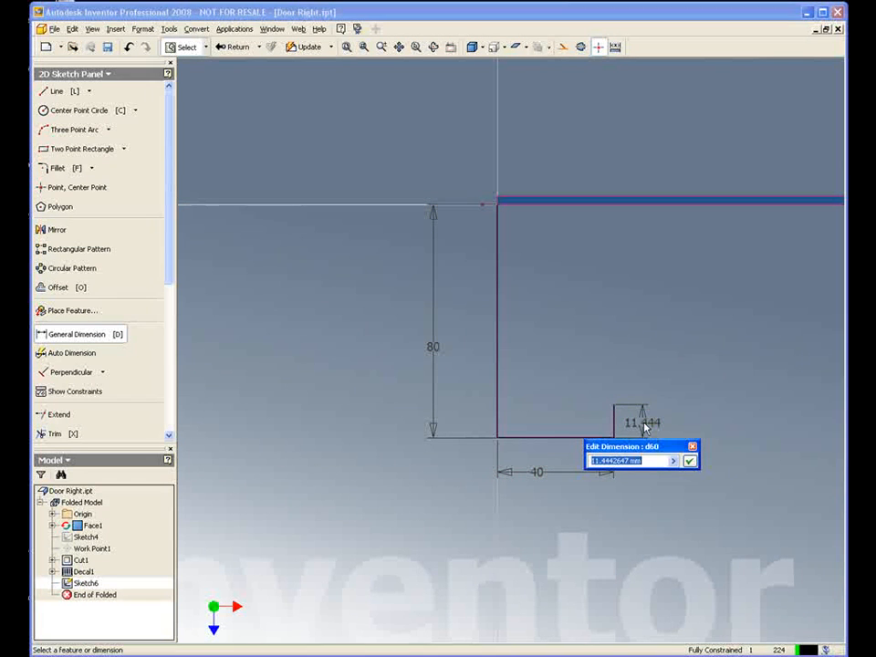
text(20)
key(Return)
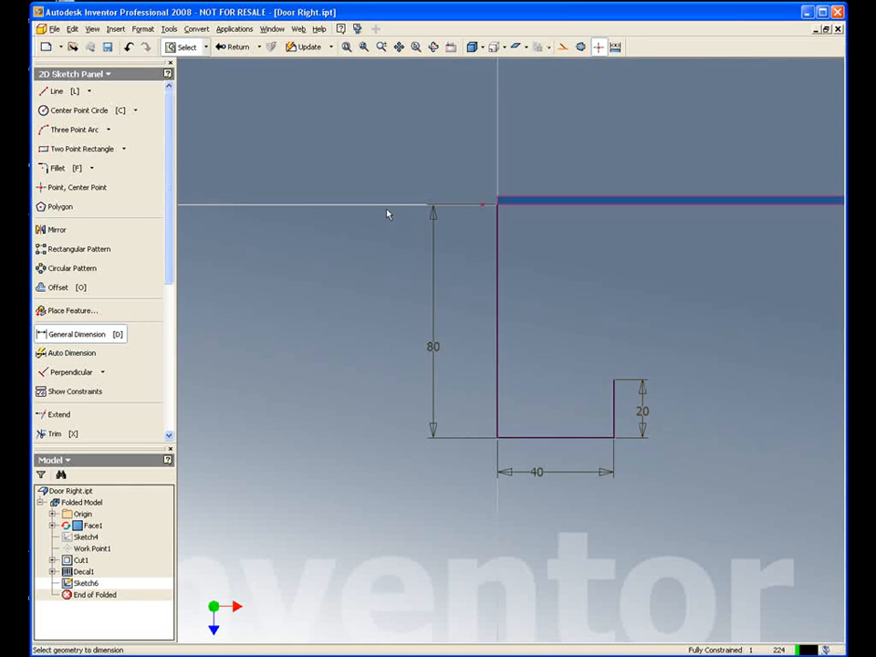
click(235, 47)
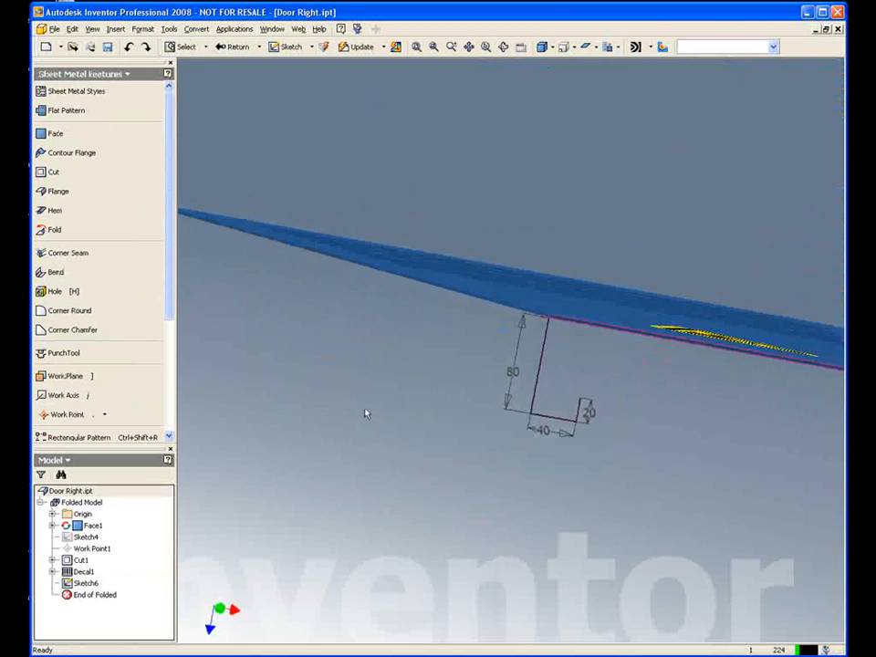
Create a contour flange from the hook profile around the door face's entire edge loop, with auto-mitering and a miter gap of .2.
click(71, 152)
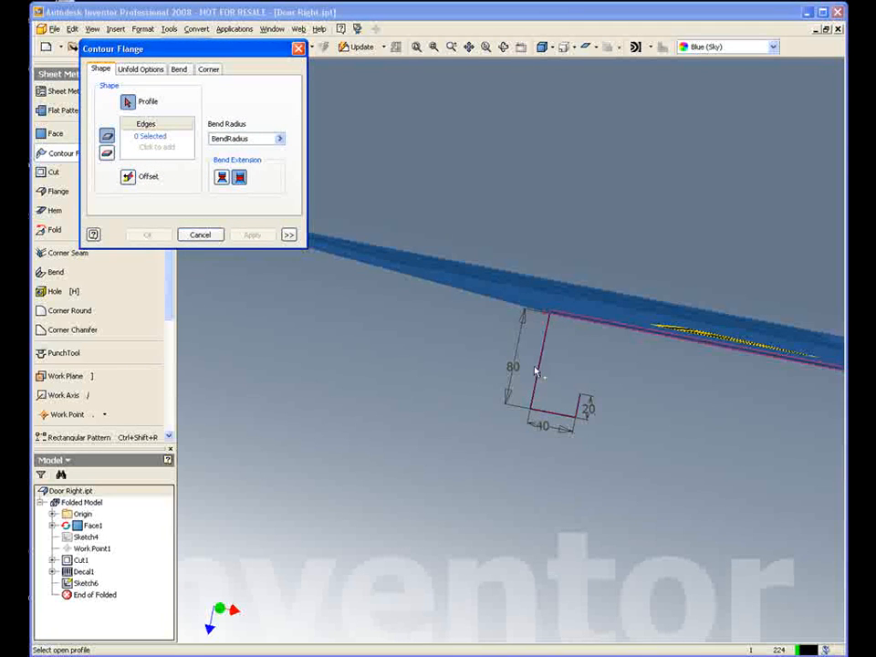
click(537, 372)
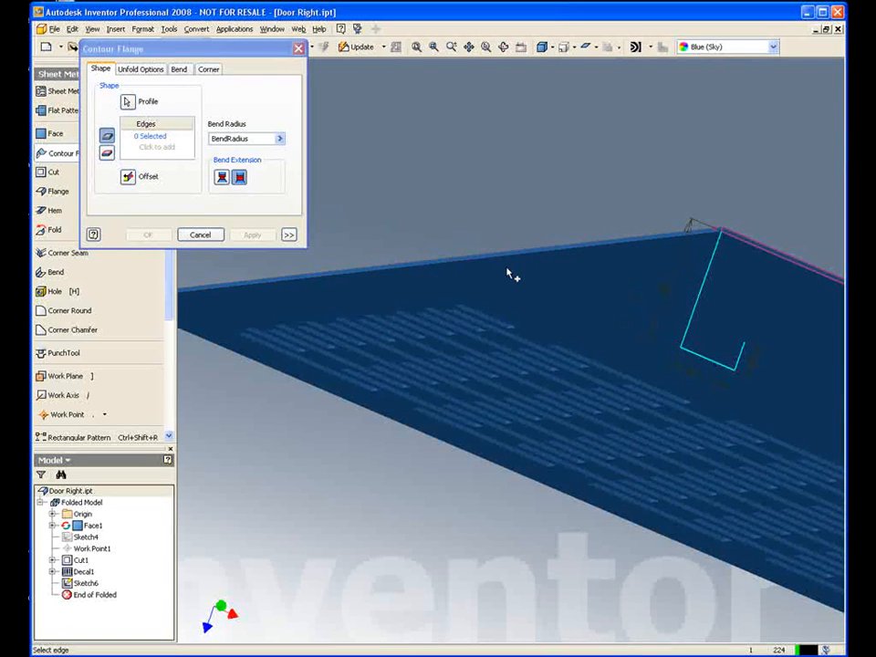
click(107, 153)
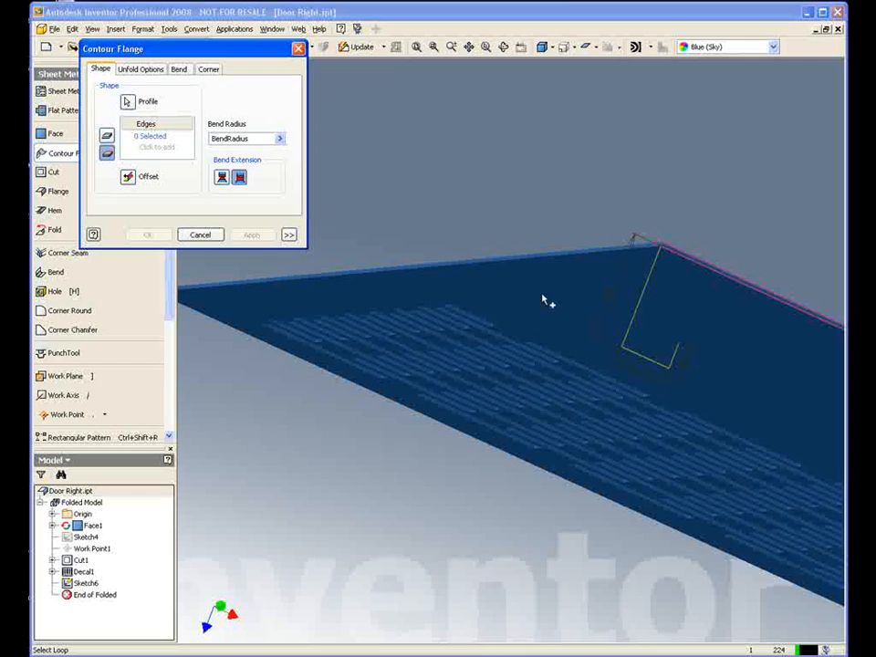
click(552, 264)
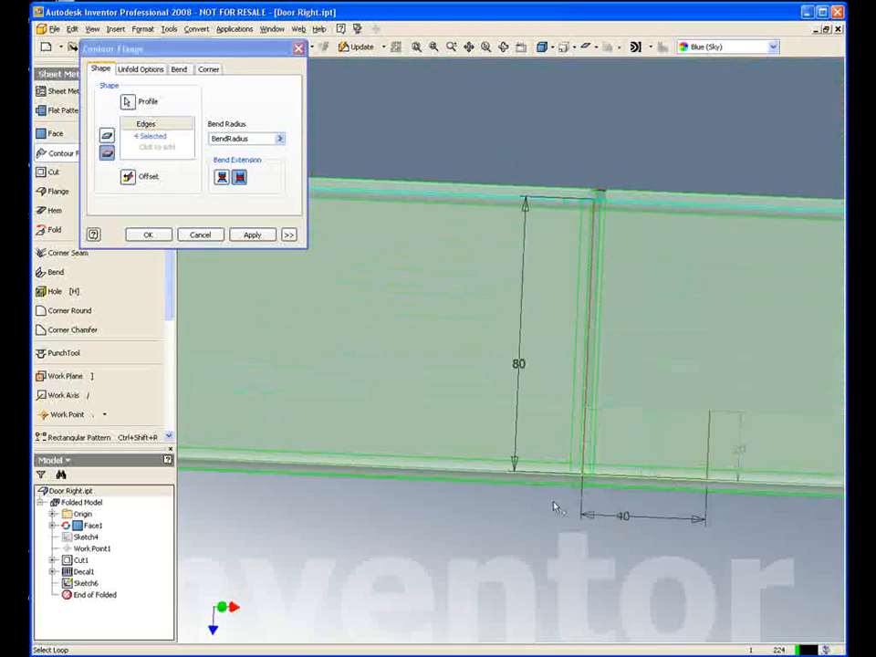
click(216, 71)
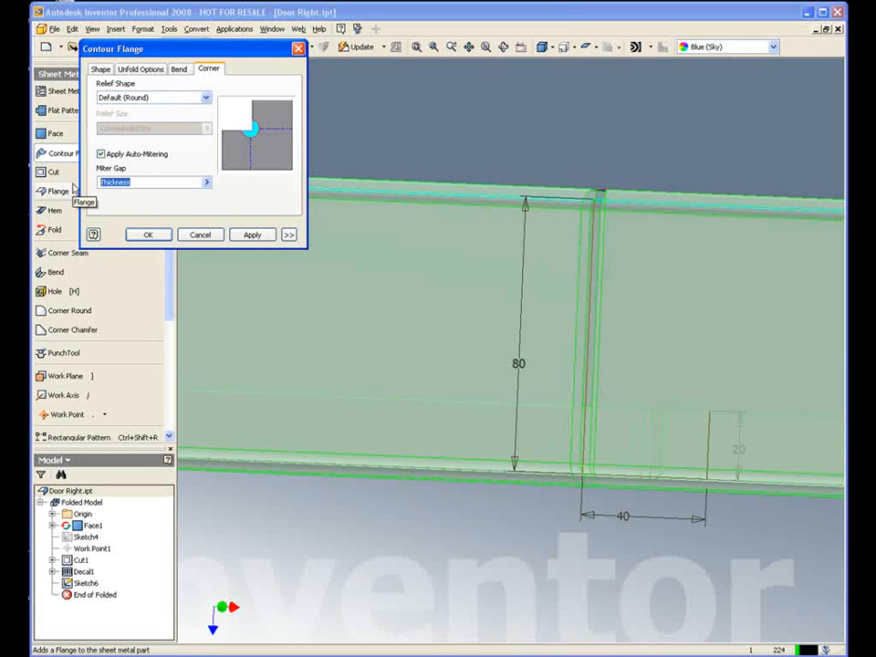
text(.2)
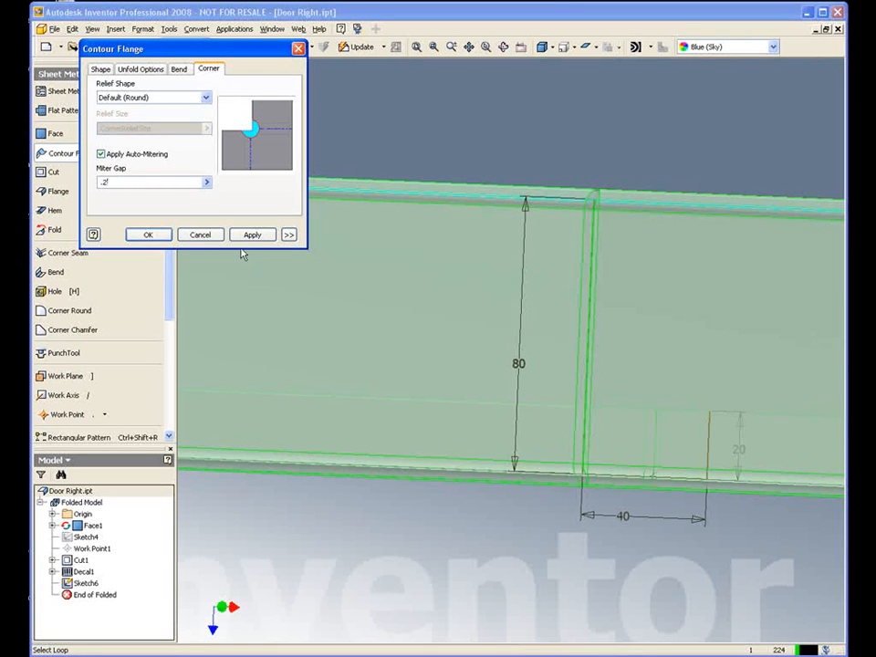
click(146, 235)
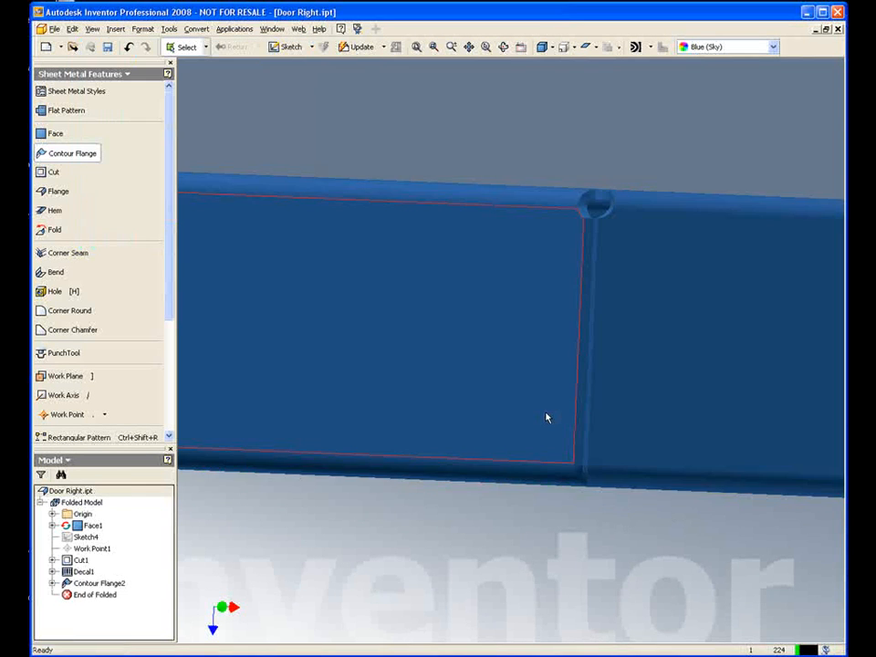
Inspect the flange's corner relief on the door and return to 2_Access Panel Assembly.iam.
key(F5)
scroll(560, 463, down, 3)
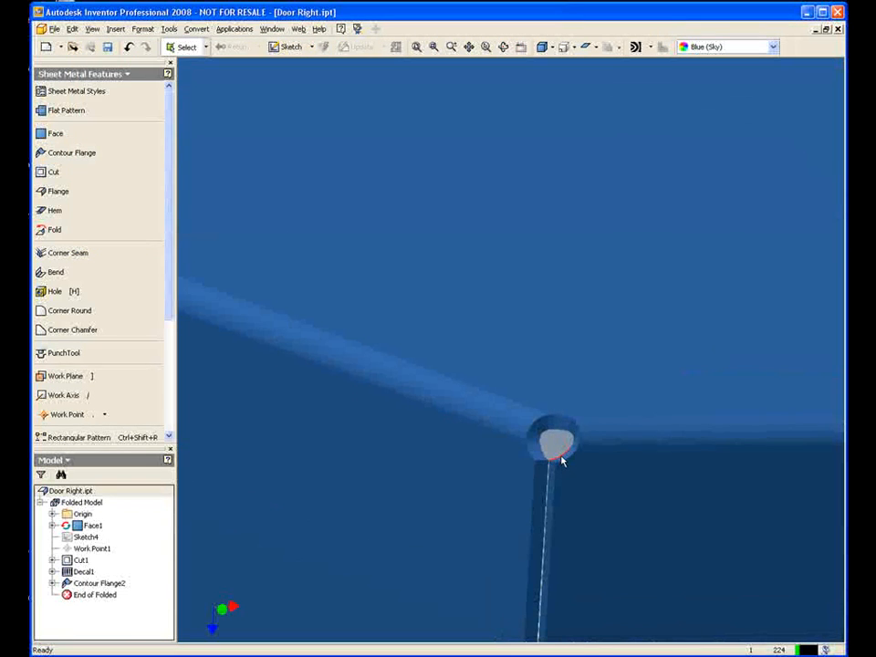
scroll(579, 480, up, 5)
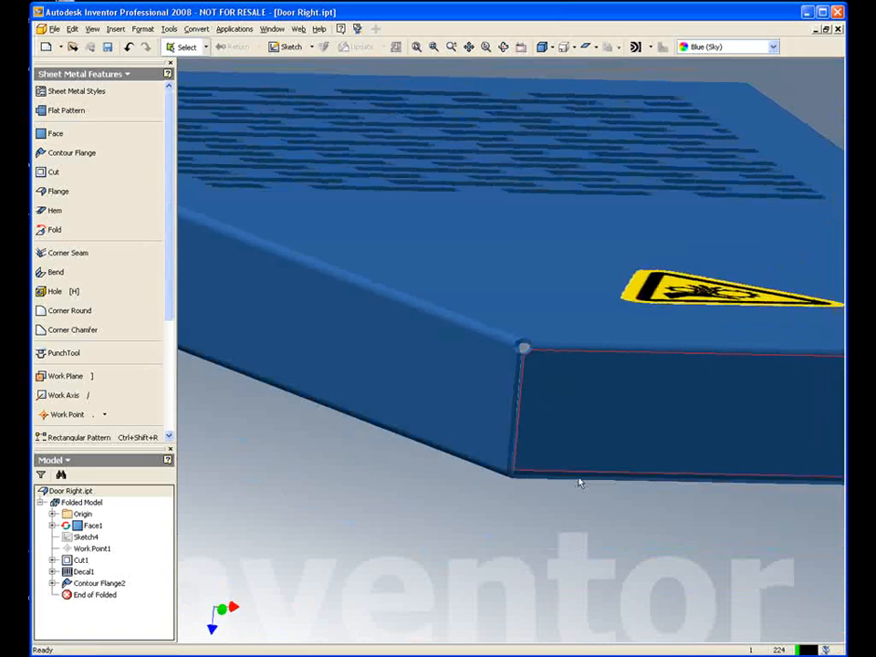
key(F6)
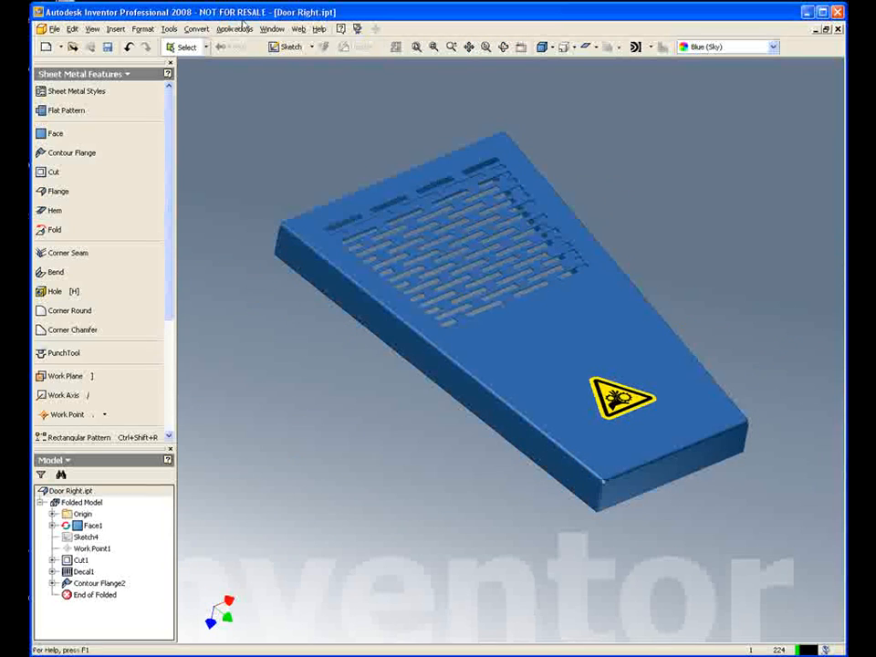
click(274, 29)
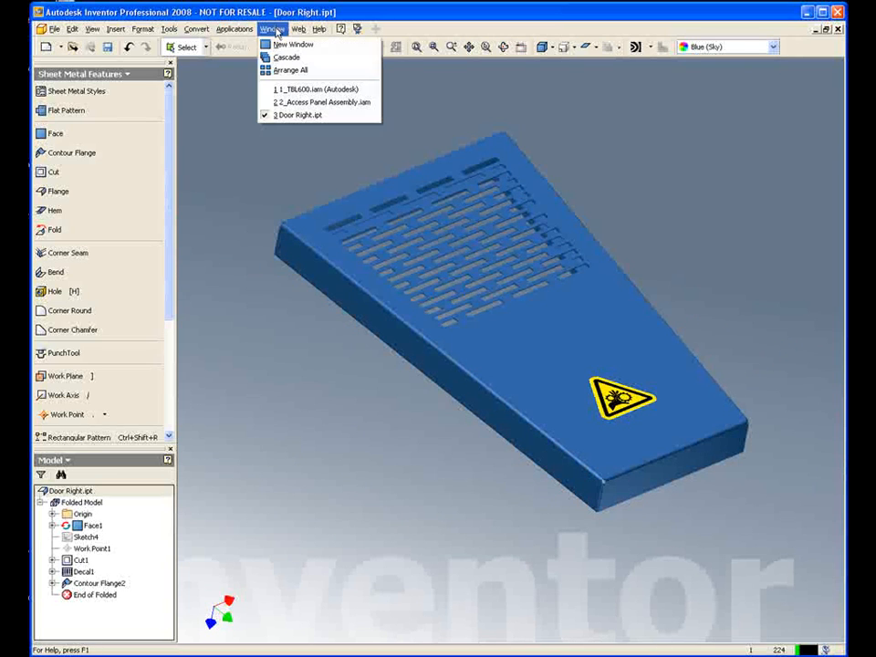
click(304, 104)
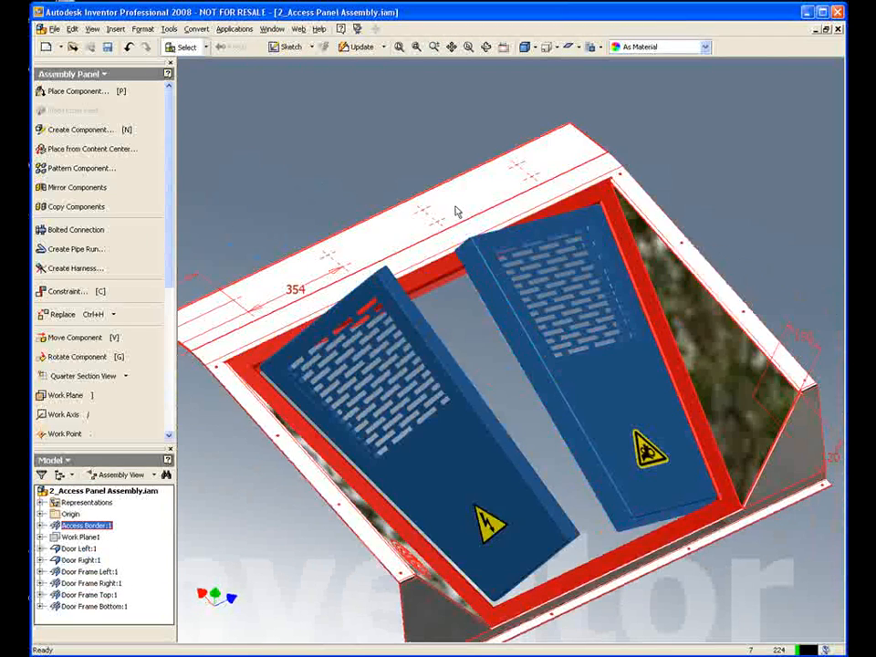
Open the Access Border part and select seven edges for a 90-degree flange: the notched back lip's three lower edges and both notches' side edges.
right_click(459, 215)
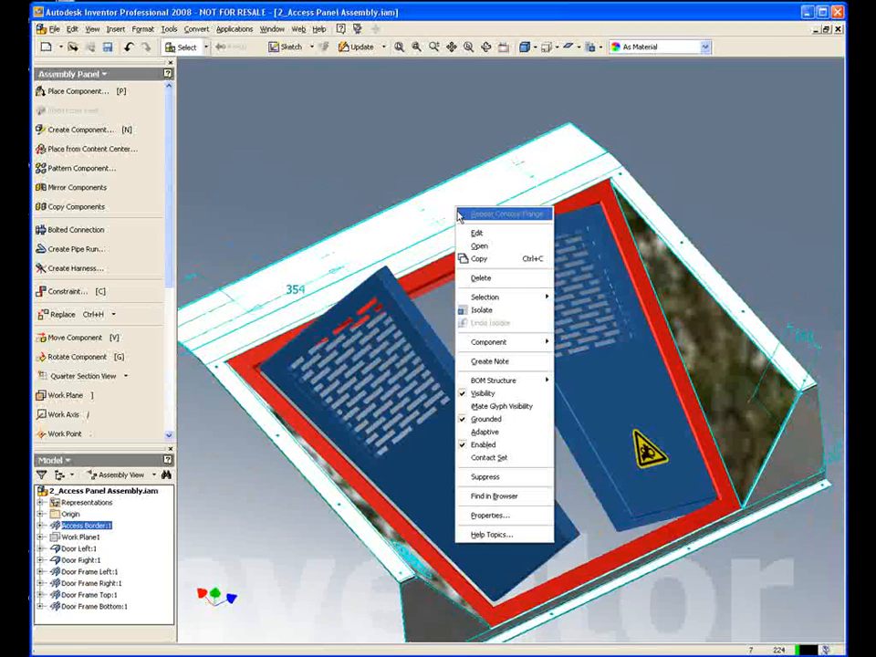
click(478, 245)
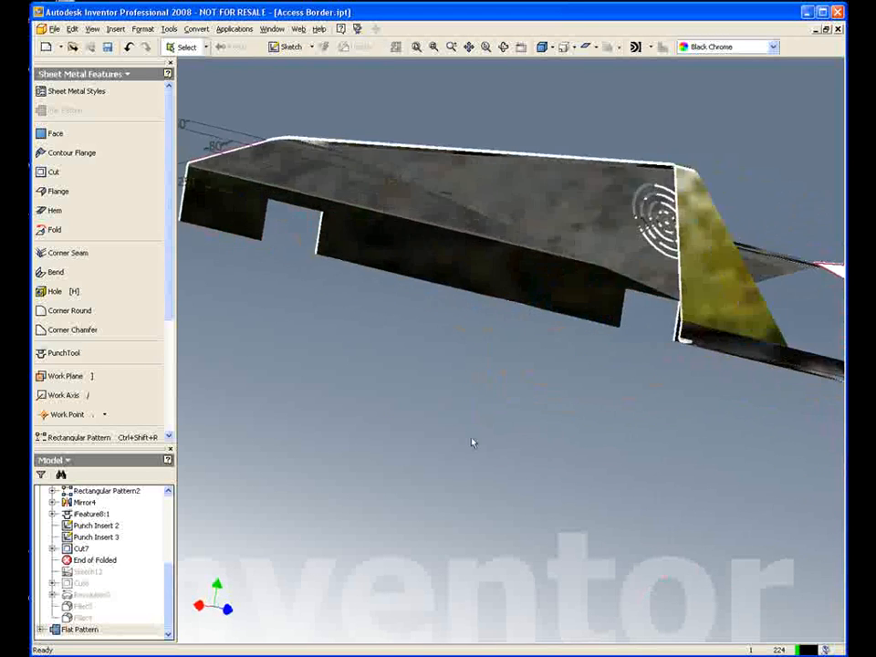
click(57, 191)
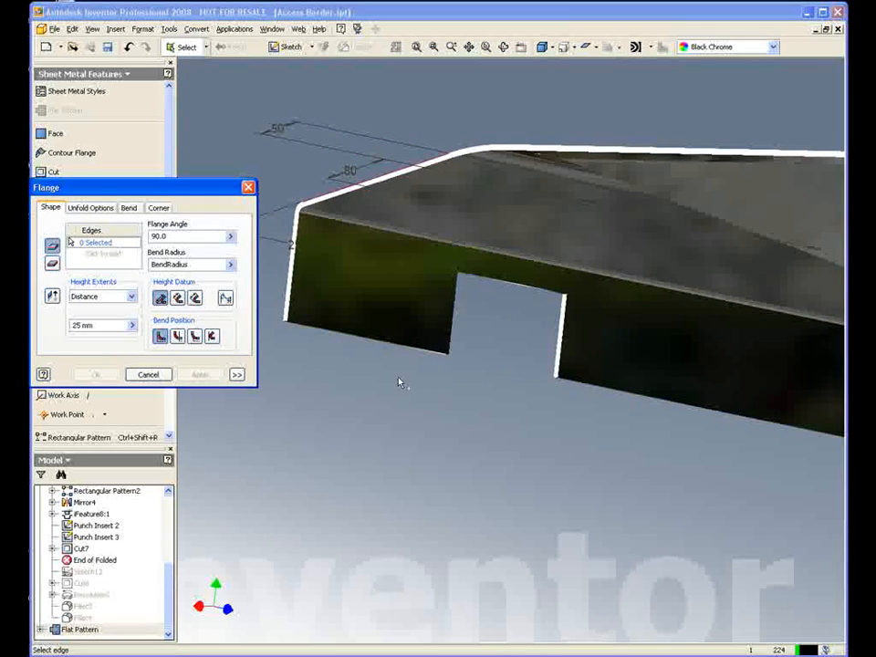
click(405, 345)
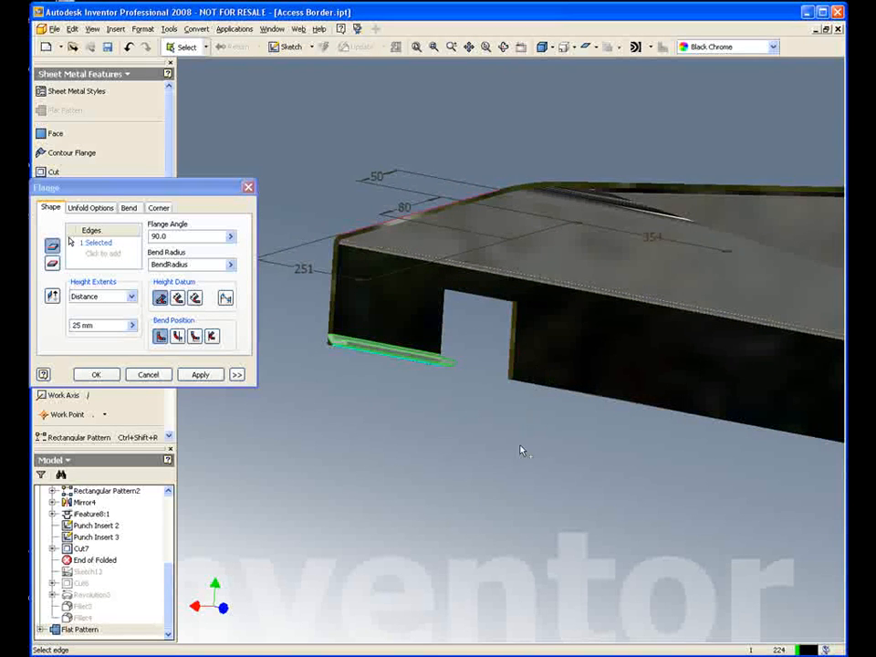
click(477, 324)
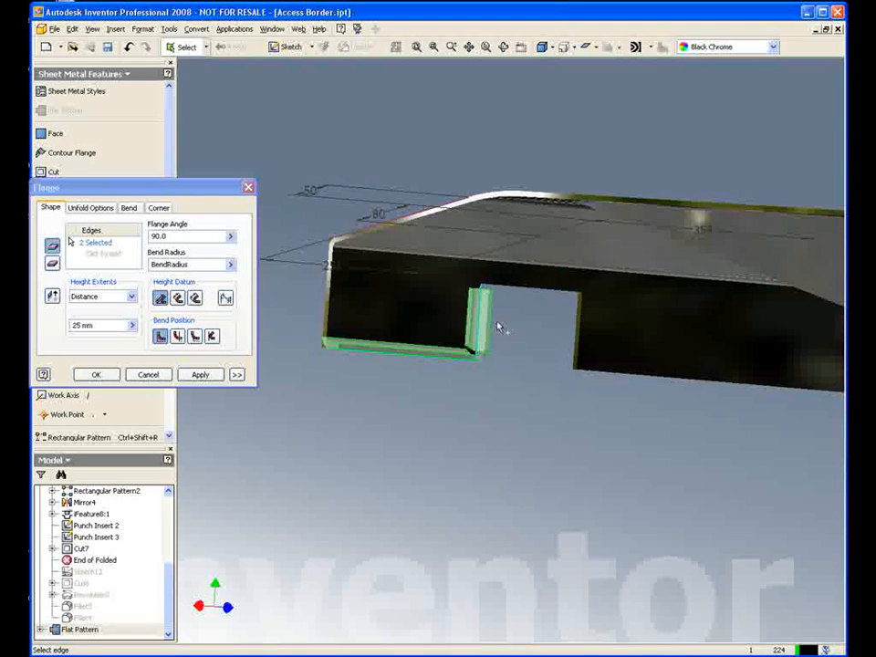
click(580, 332)
click(611, 378)
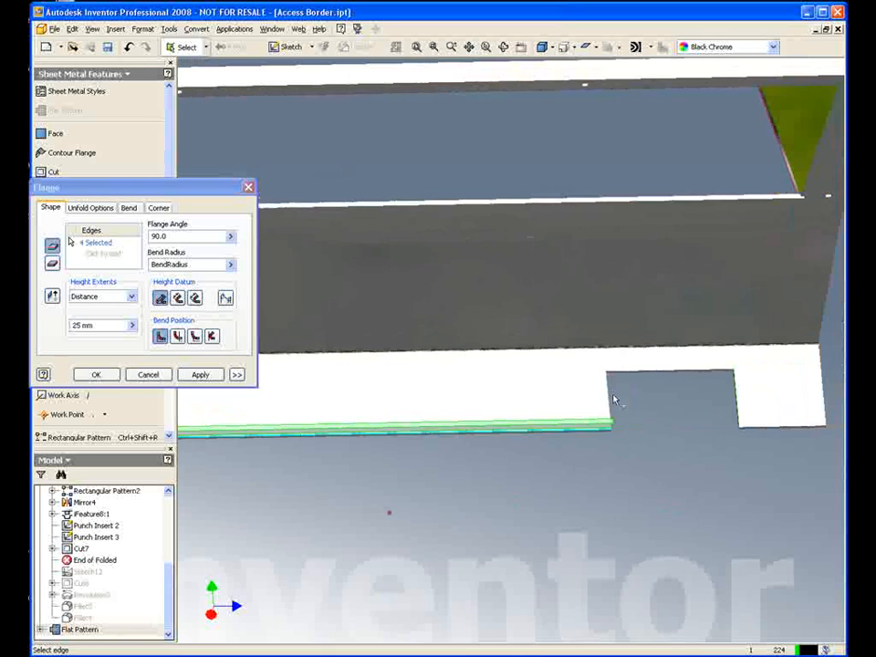
click(607, 401)
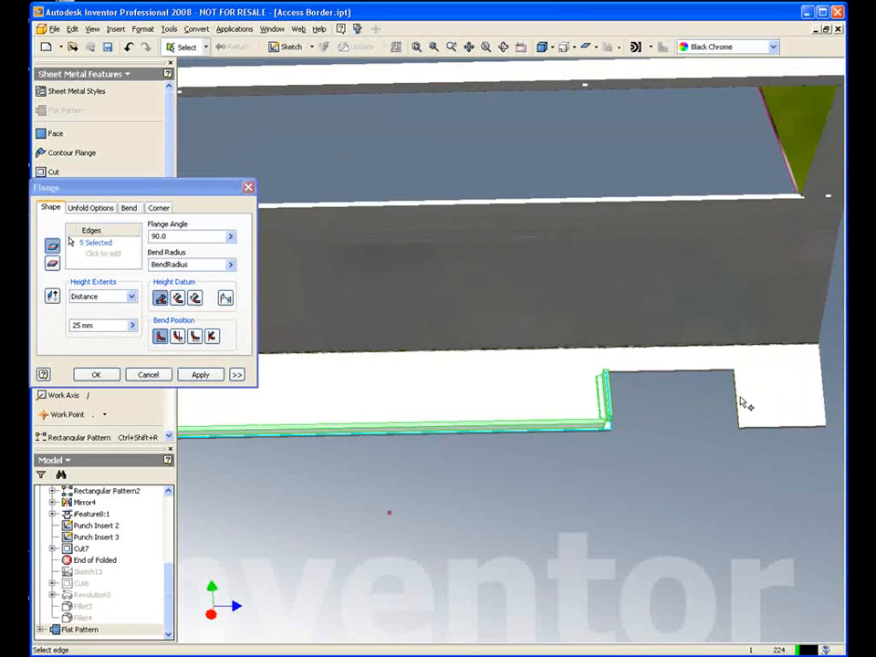
click(740, 406)
click(763, 434)
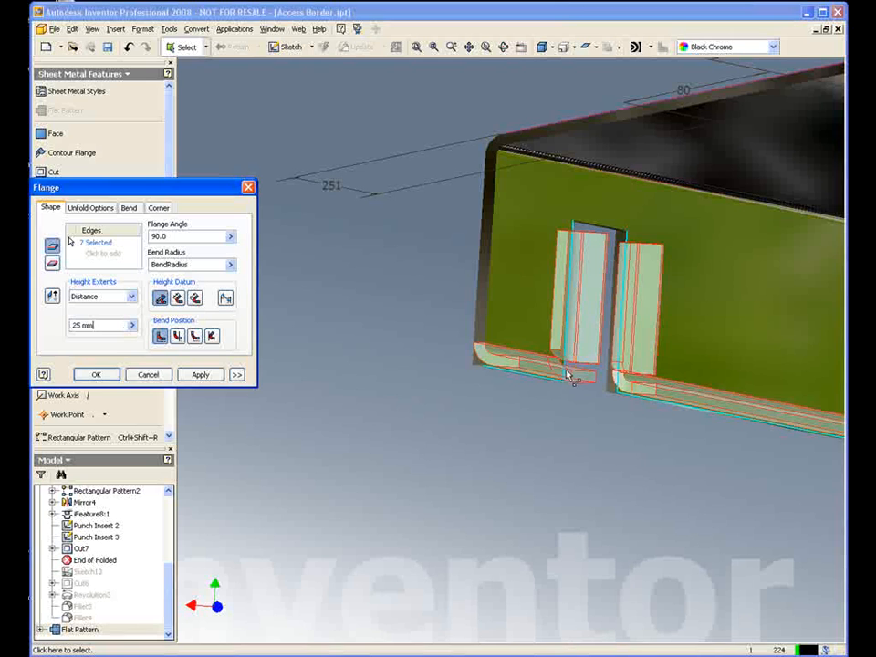
Set the flange height to 25 mm and create the flange on the notched lip's edges.
drag(566, 375, 590, 390)
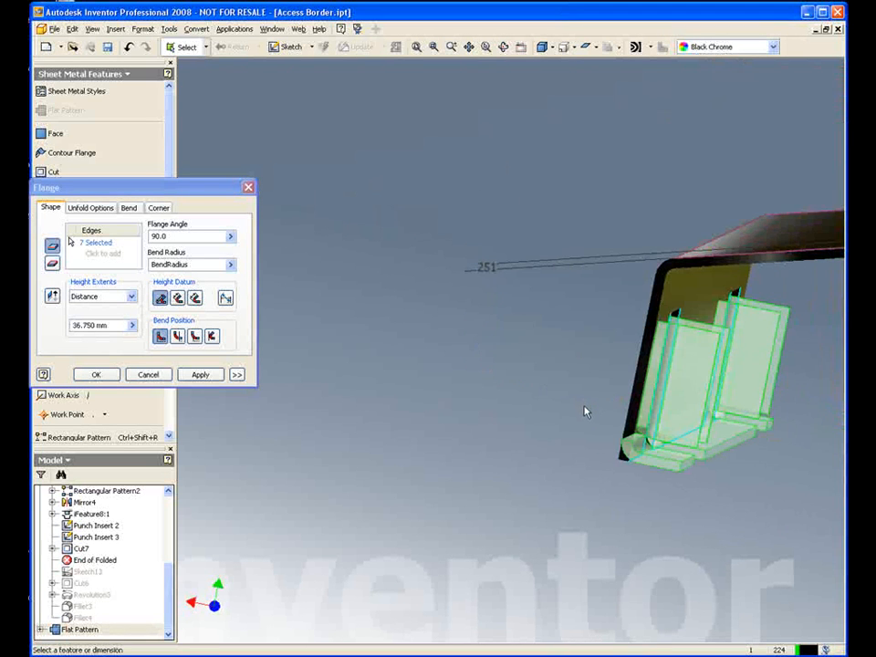
drag(119, 324, 73, 324)
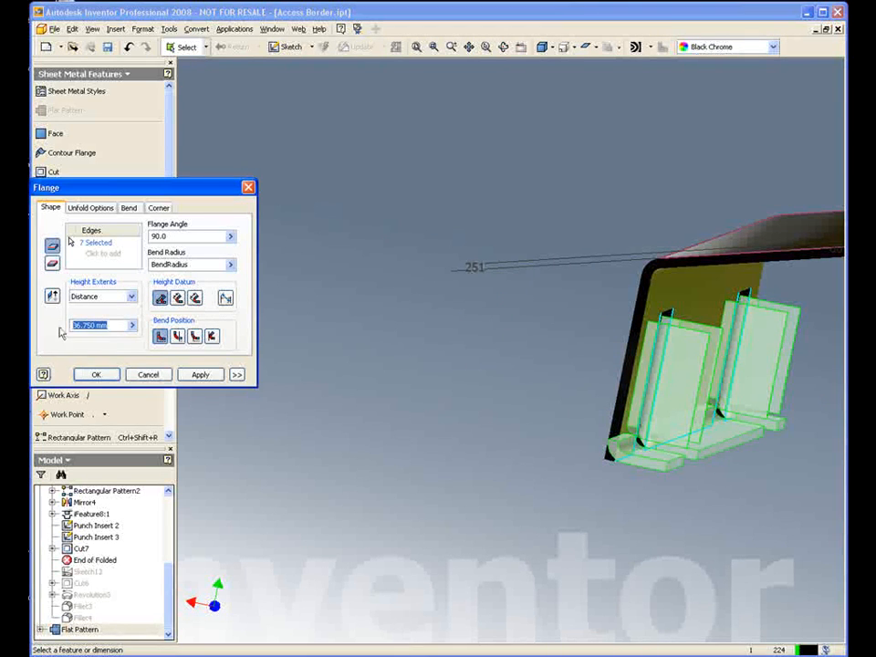
text(25)
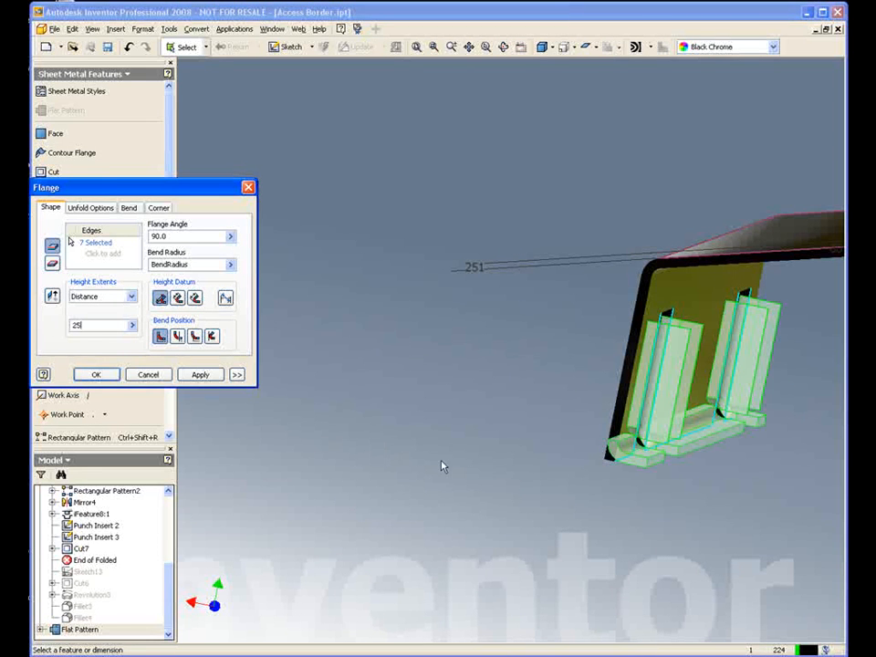
click(96, 374)
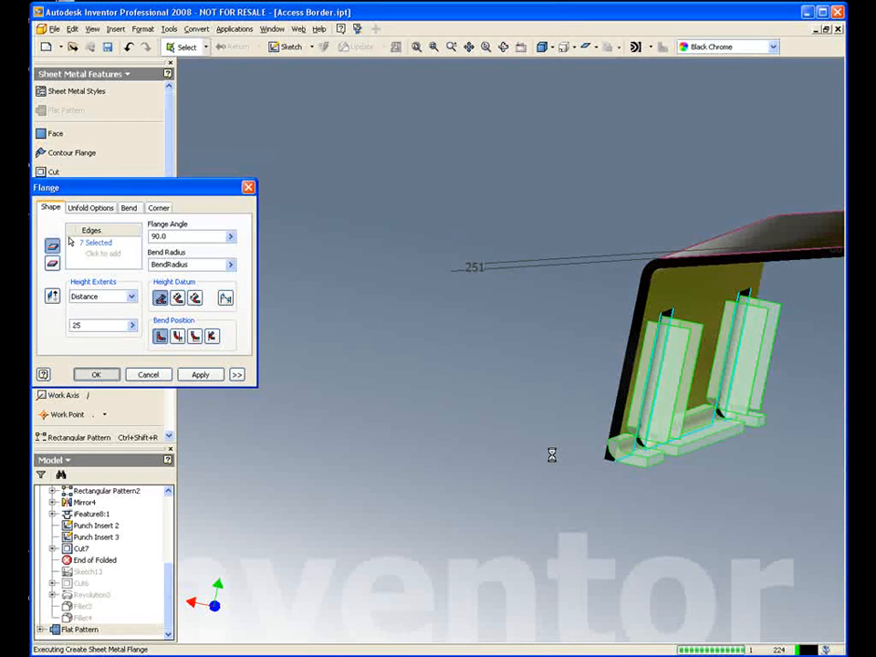
Load the circular vent punch P1.ide from the Punches folder of 2_Sheet_Metal_For_Manufacturing with the PunchTool.
key(F5)
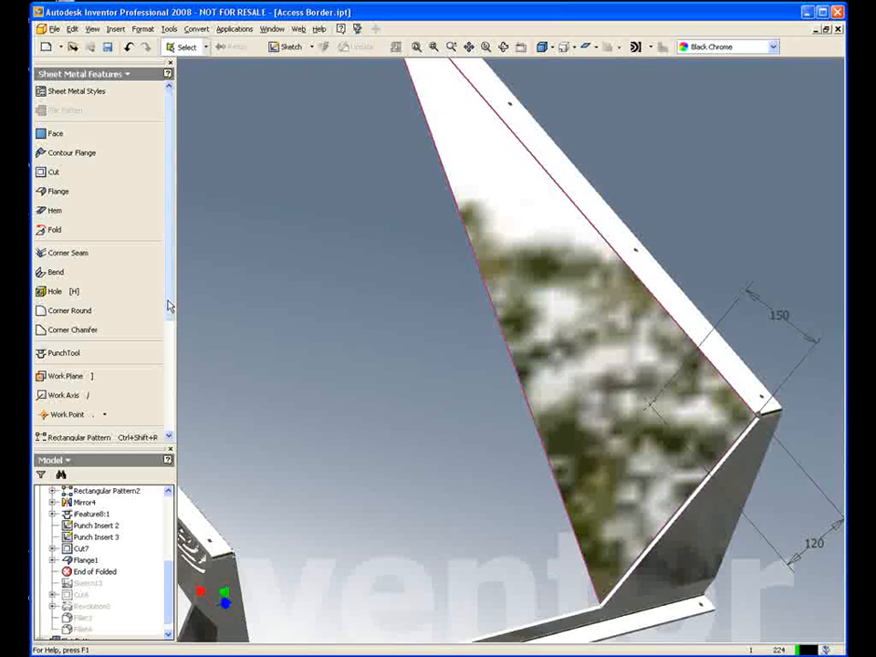
click(73, 352)
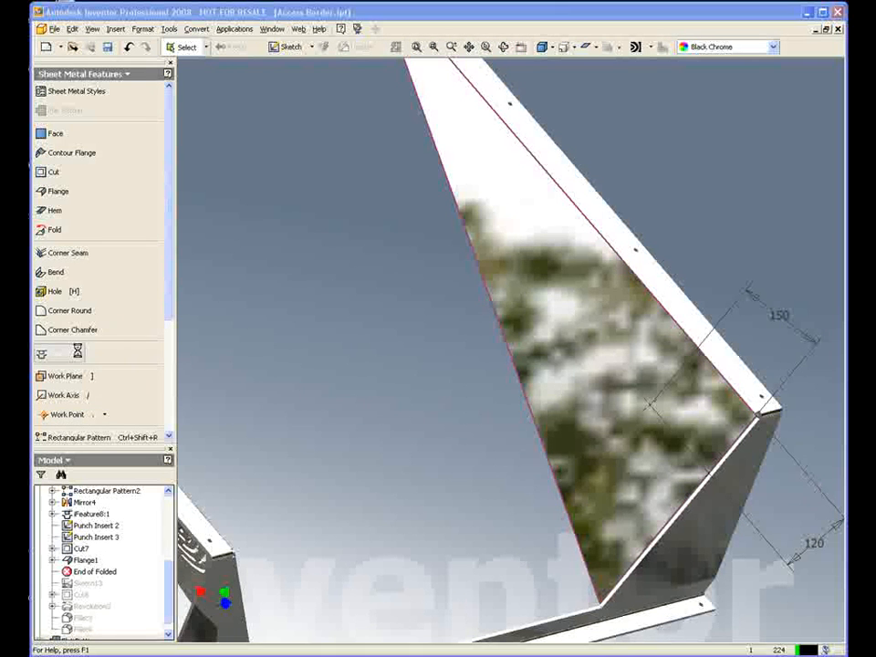
drag(346, 255, 202, 103)
scroll(235, 133, up, 5)
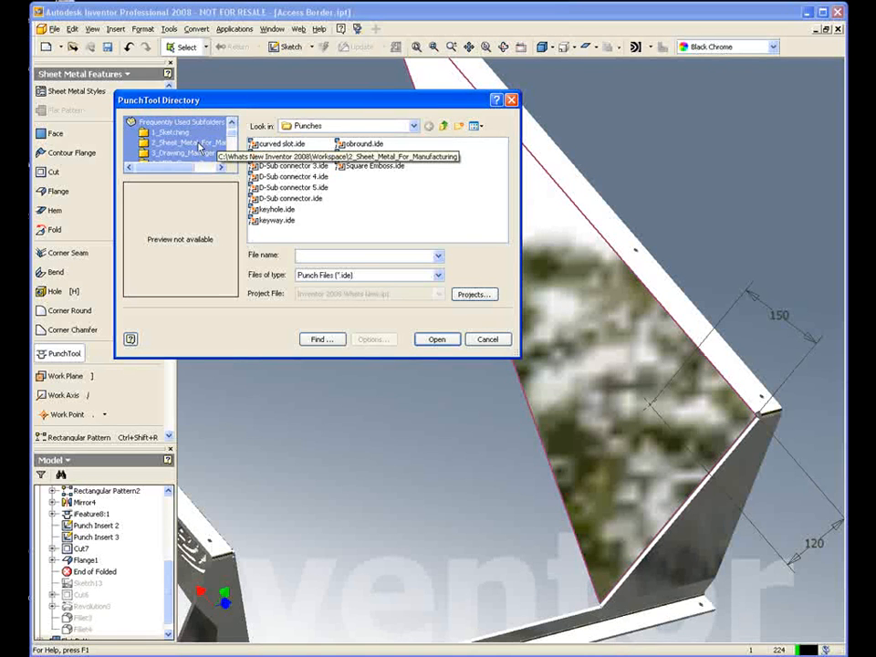
click(207, 146)
click(257, 190)
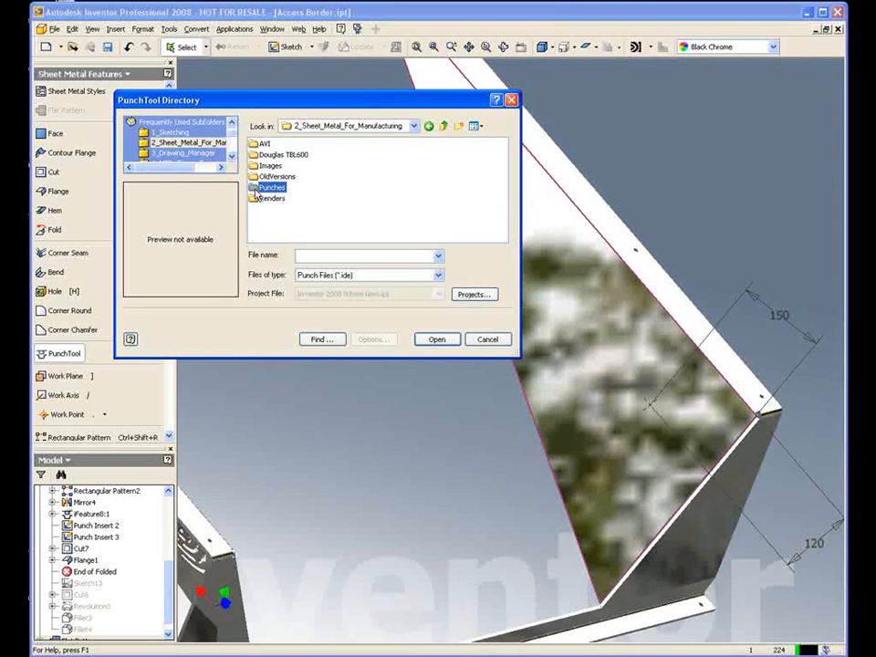
double_click(257, 189)
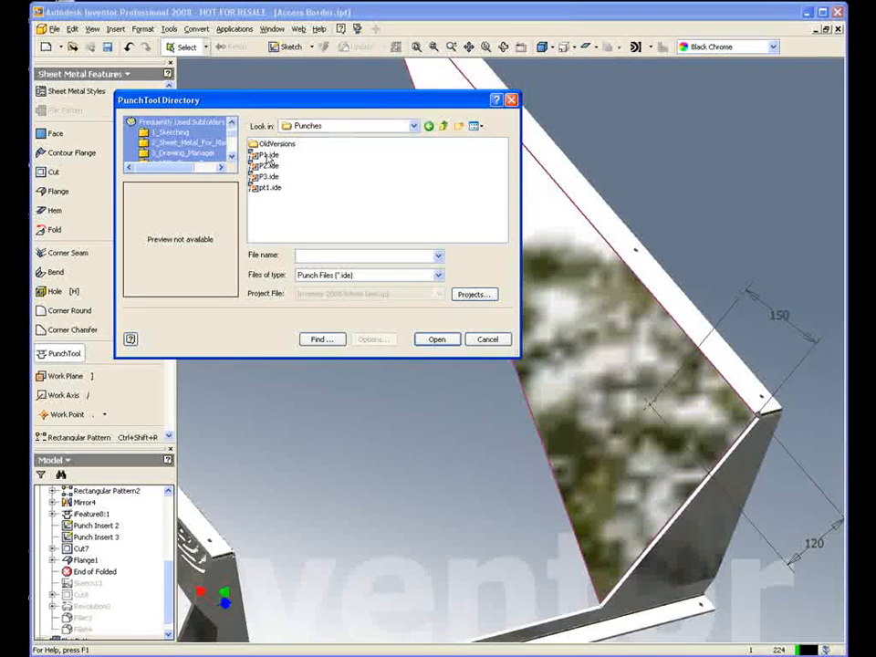
click(268, 155)
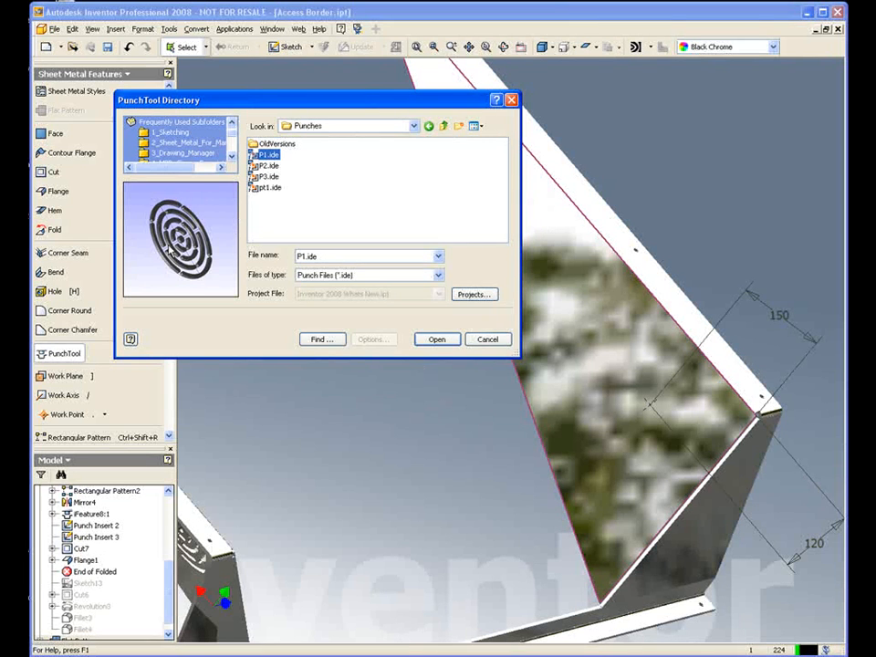
click(435, 339)
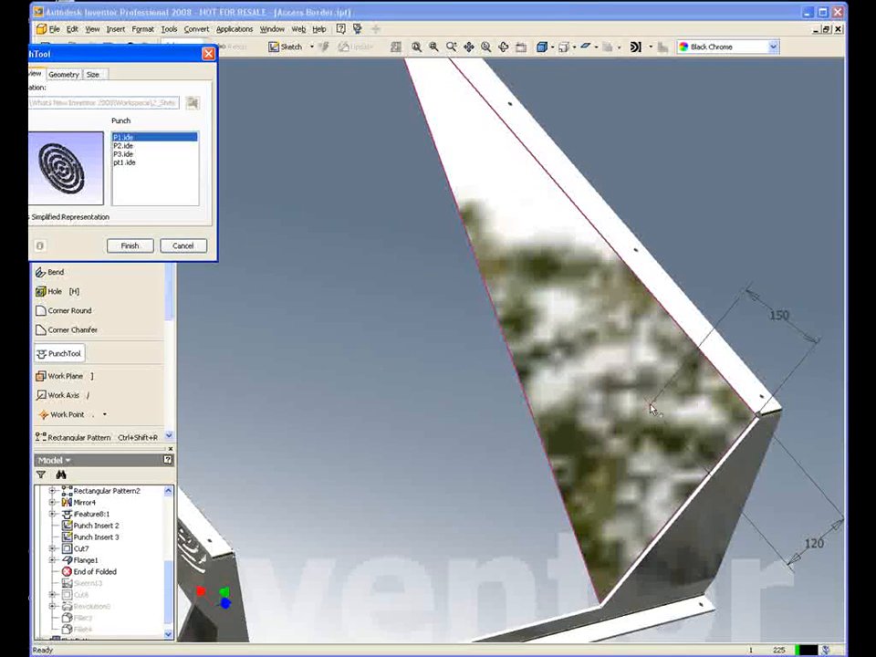
Check the P1 punch's geometry and size settings, and punch it at the sketched centre point on the triangular side panel.
click(650, 408)
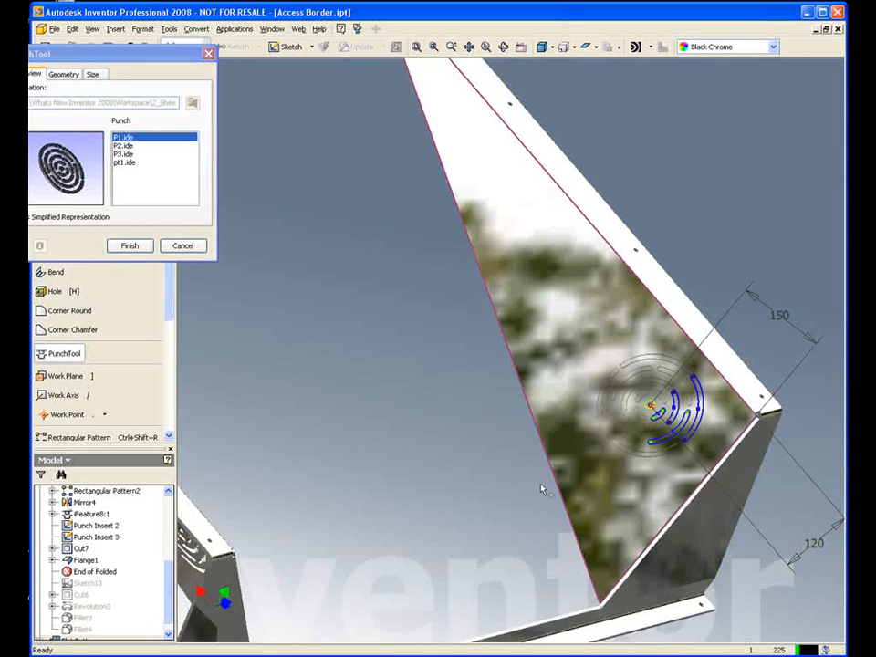
drag(179, 56, 286, 96)
click(171, 114)
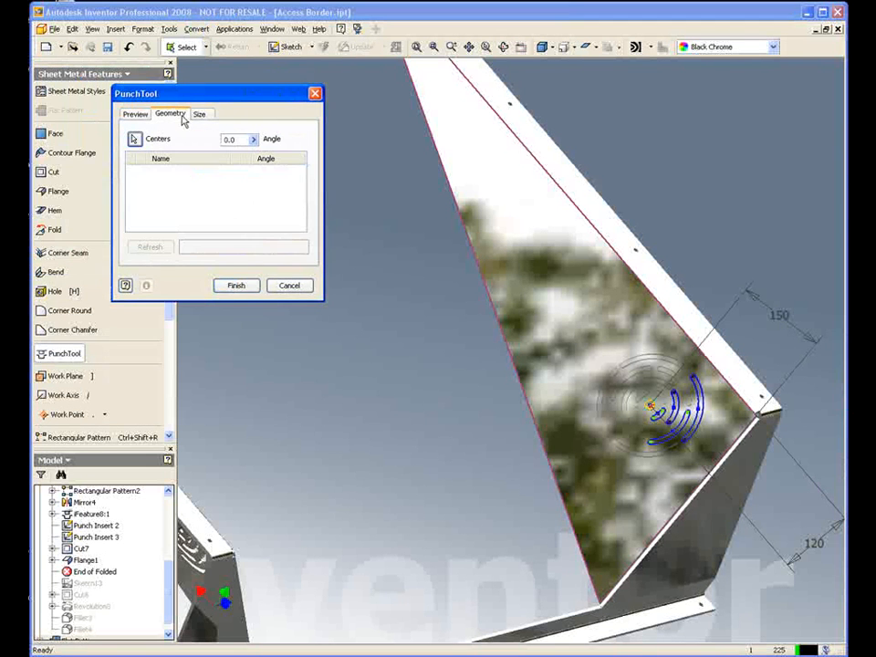
click(200, 113)
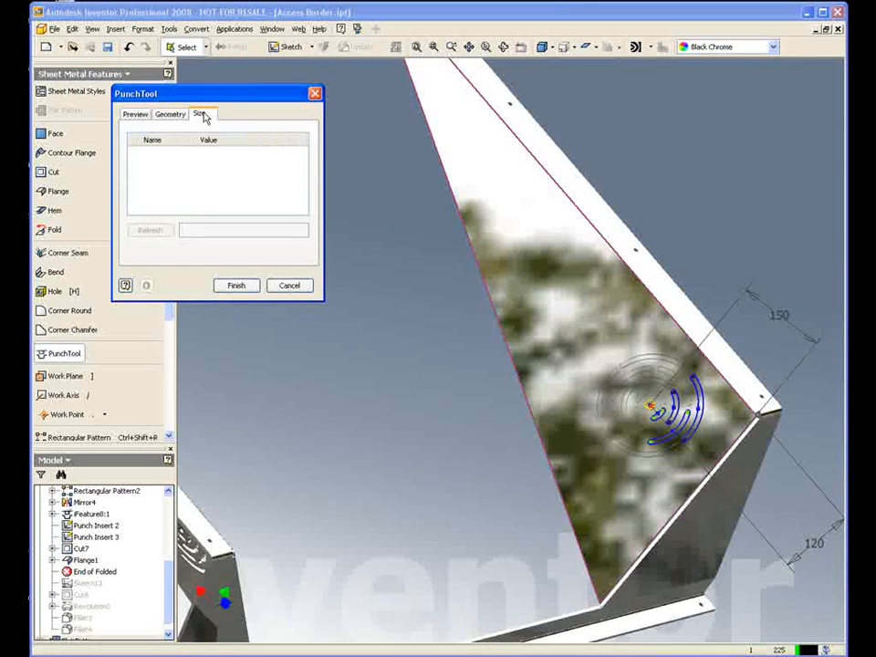
click(233, 285)
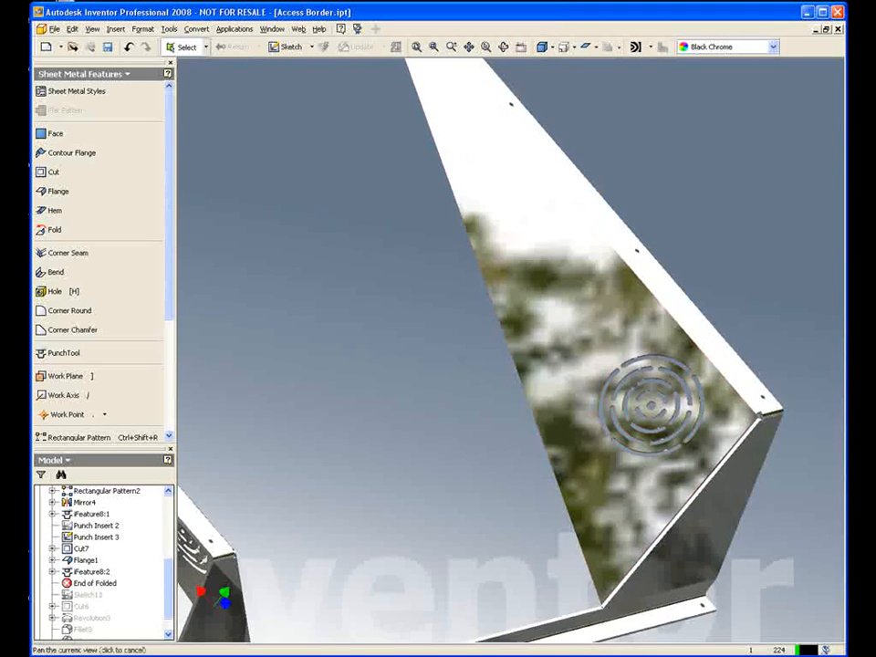
Move the End of Folded marker below Fillet4 to restore the louver features on the border's upper face.
mouse_move(465, 354)
middle_down()
mouse_move(671, 432)
mouse_move(830, 563)
mouse_move(577, 440)
mouse_move(621, 459)
middle_up()
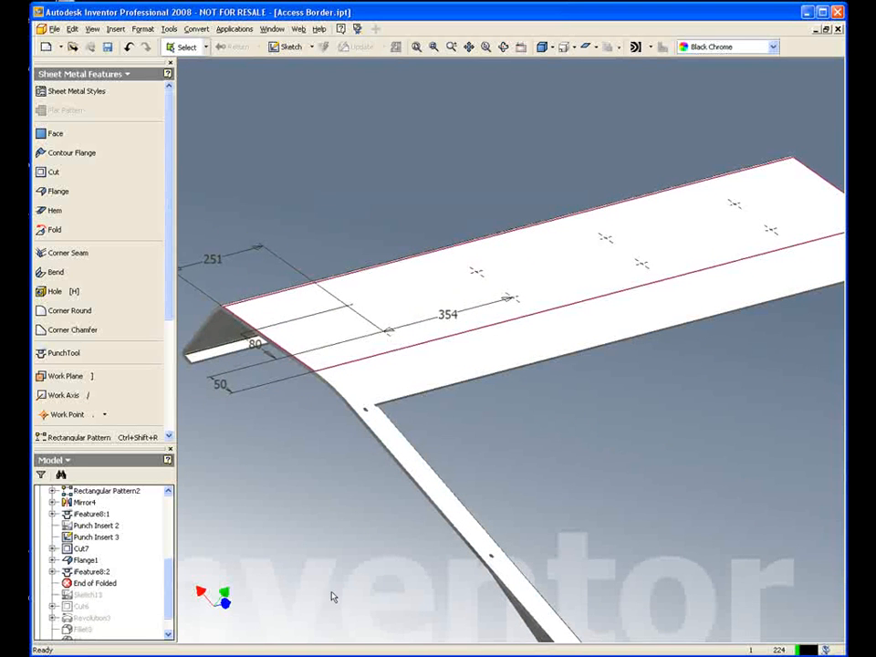
scroll(91, 566, down, 1)
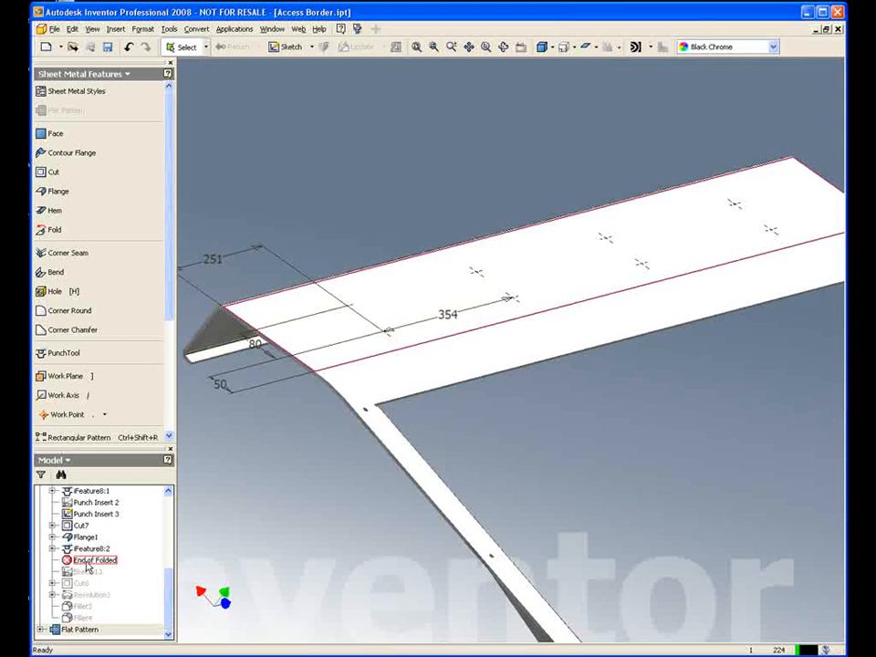
drag(85, 563, 95, 621)
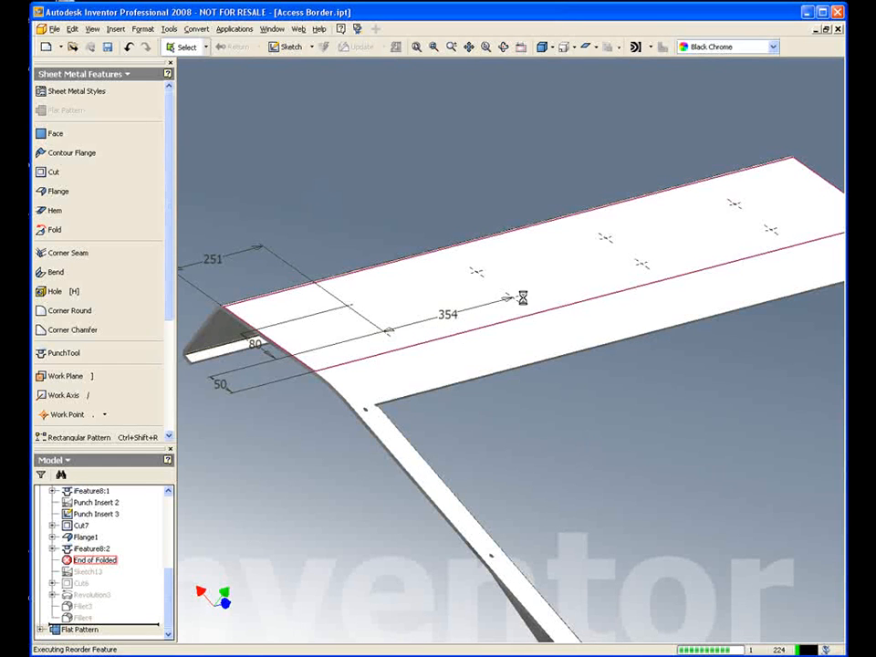
scroll(541, 466, up, 5)
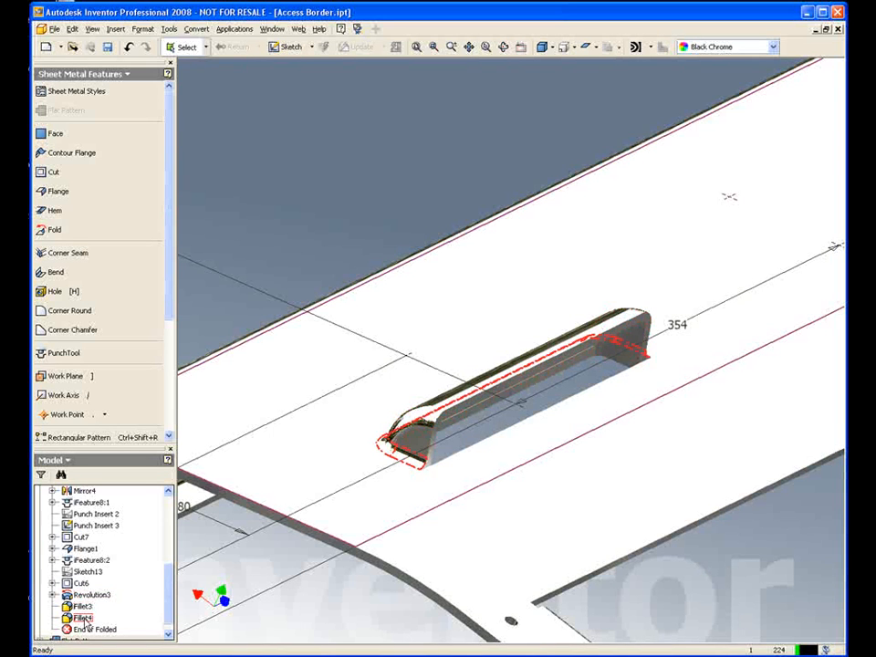
scroll(560, 381, down, 2)
scroll(748, 547, down, 3)
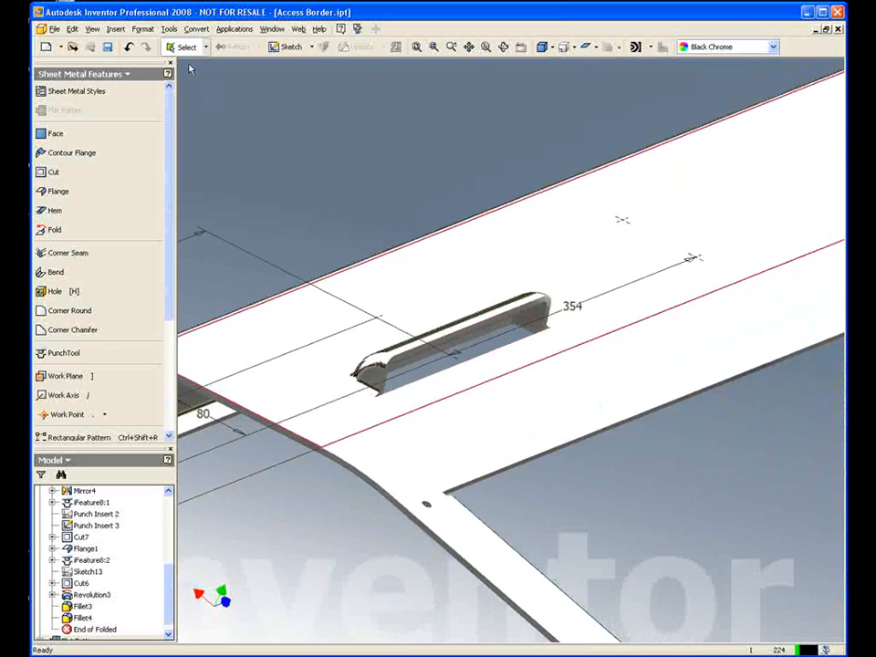
Start extracting an iFeature from the louver's Cut6, including Revolution3, Fillet3 and Fillet4.
click(170, 30)
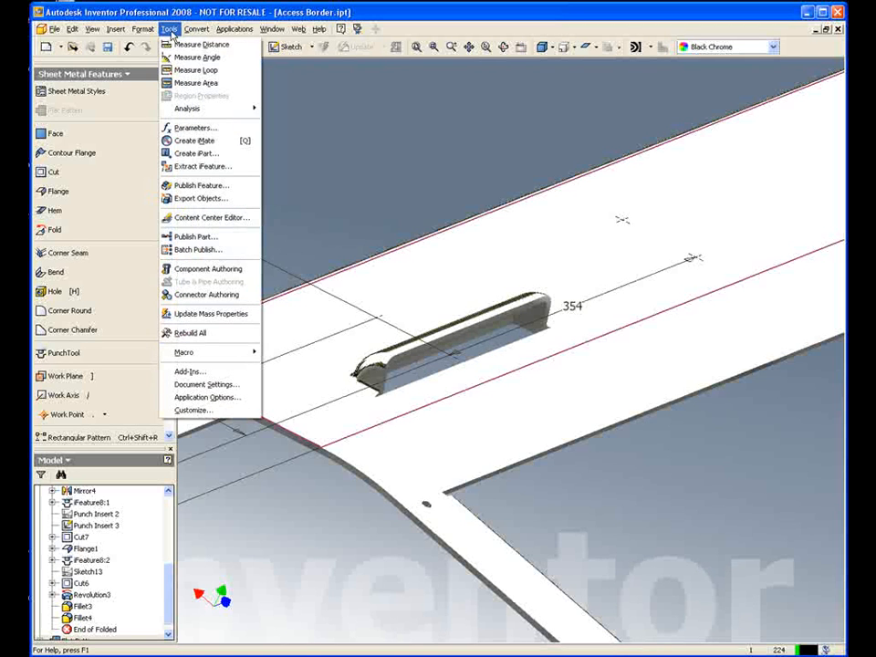
click(202, 167)
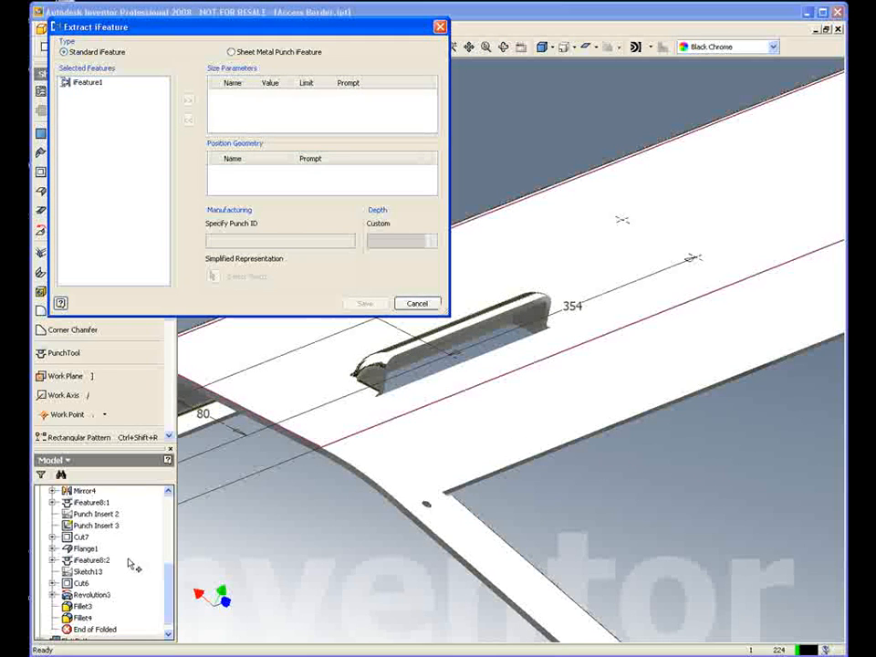
click(81, 583)
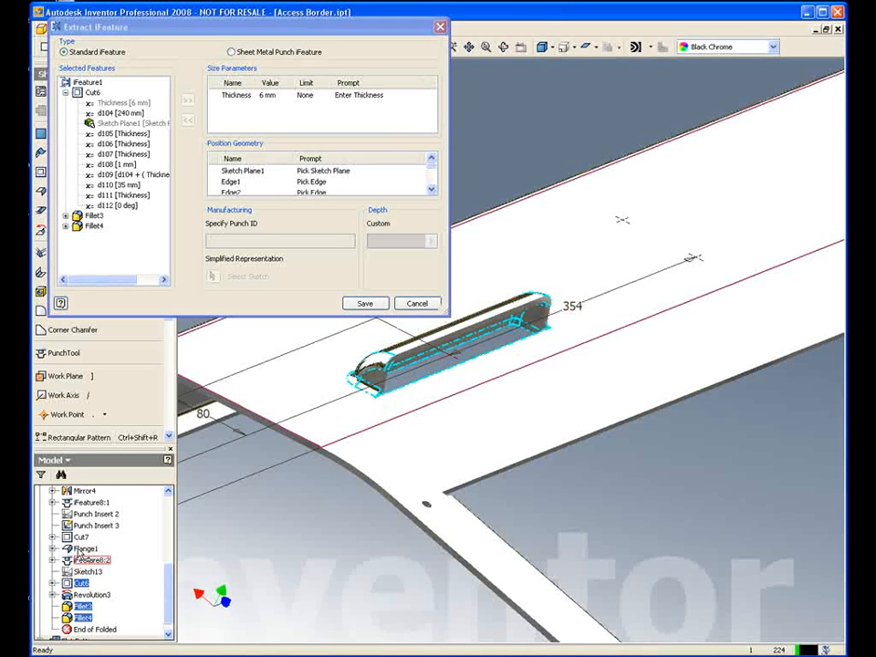
ctrl+click(94, 595)
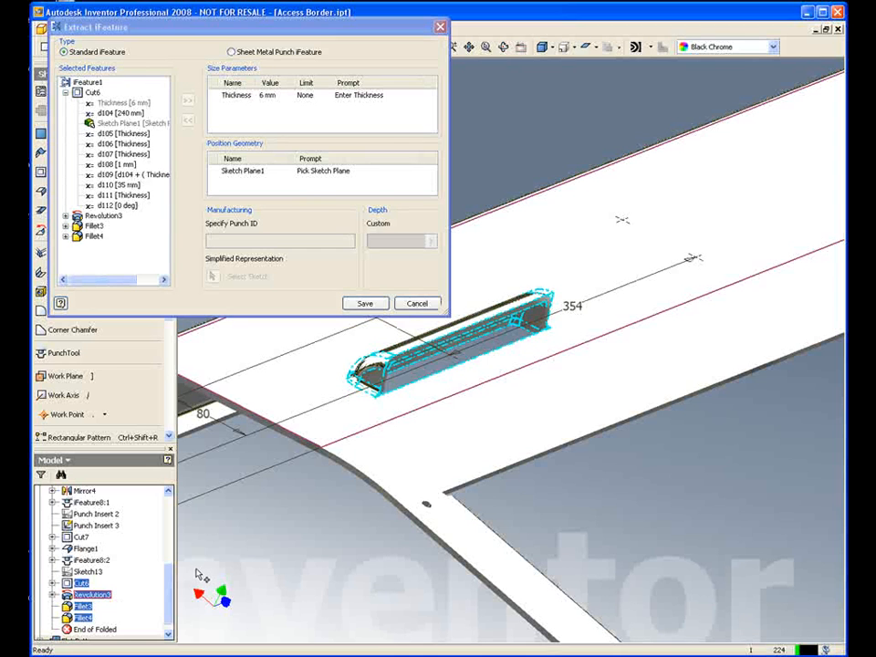
Make the extraction a sheet metal punch iFeature with punch ID Paul2 and Sketch13 as its simplified representation.
click(232, 53)
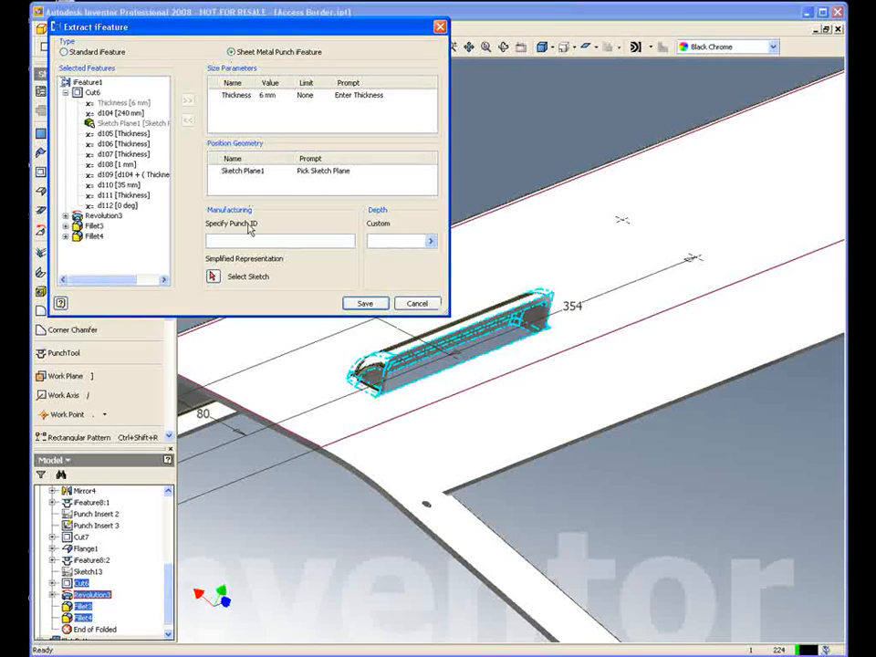
drag(268, 31, 314, 41)
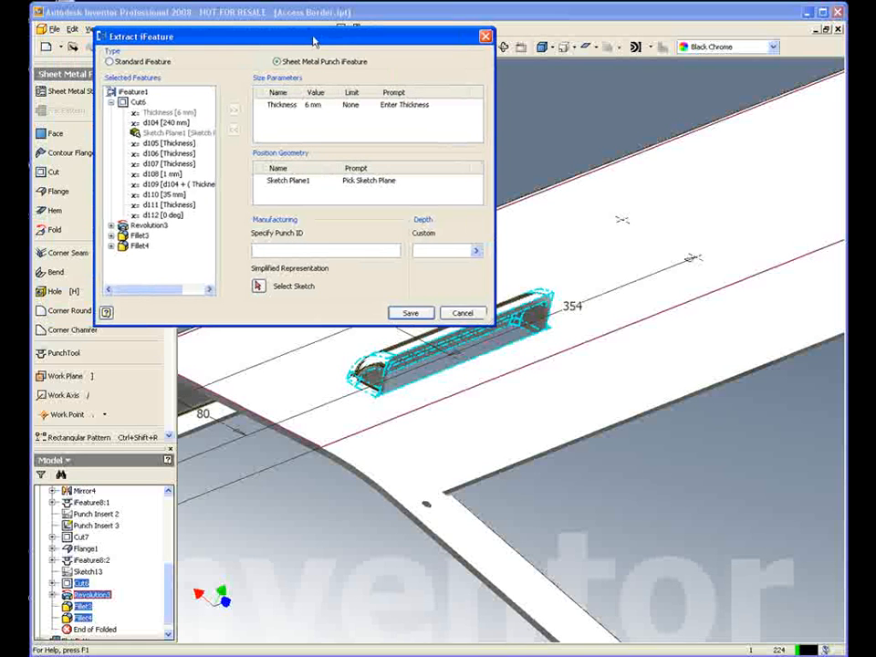
click(272, 249)
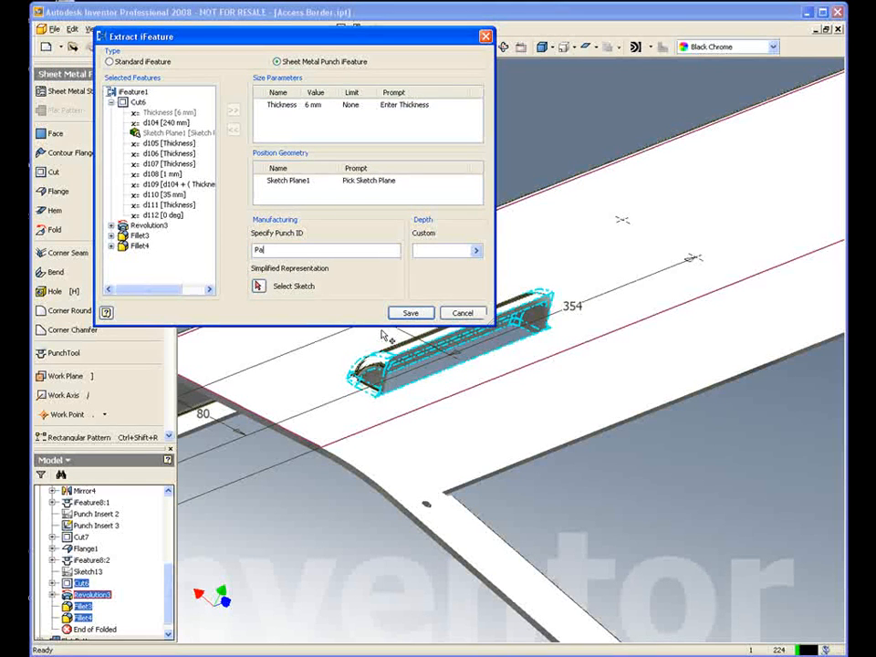
text(Paul2)
click(259, 287)
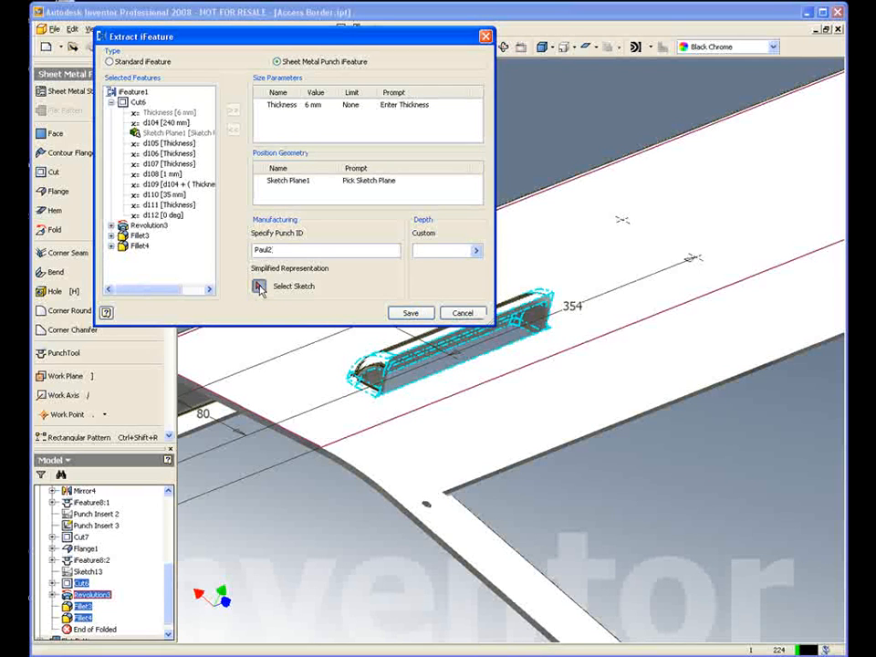
click(89, 571)
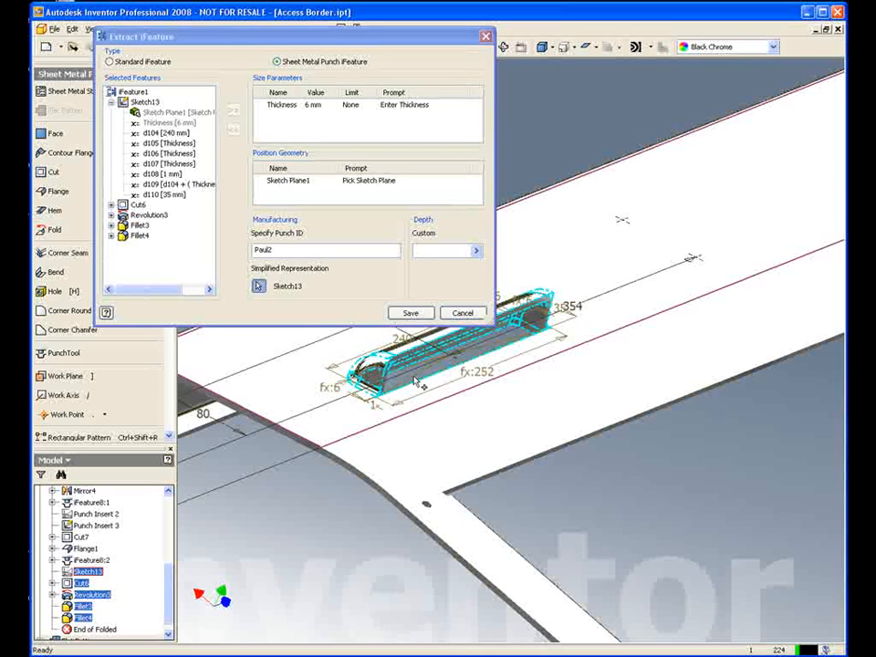
Save the extracted iFeature as paul2 in the Punches folder of 2_Sheet_Metal_For_Manufacturing.
click(410, 313)
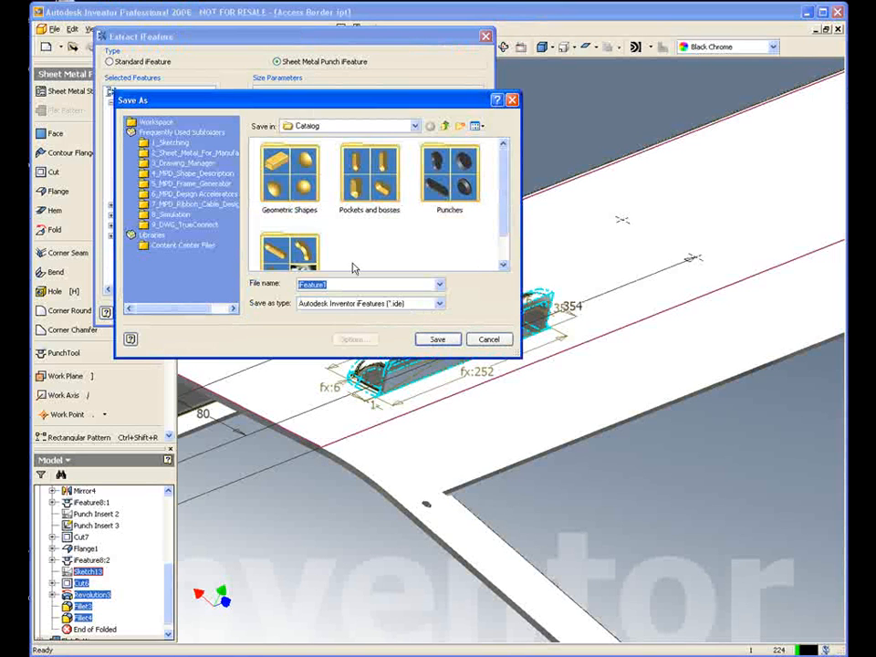
click(187, 154)
scroll(310, 216, down, 1)
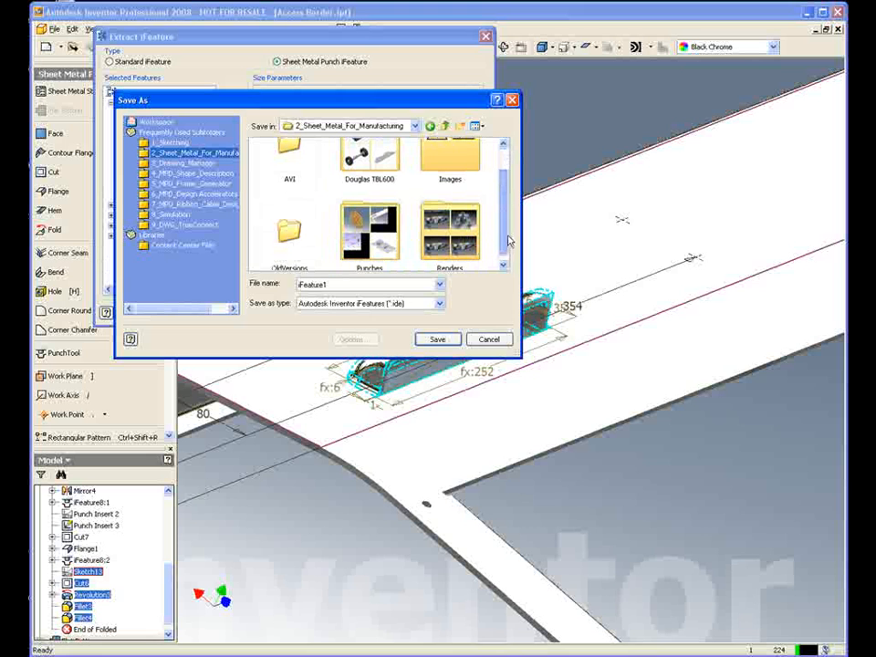
click(365, 233)
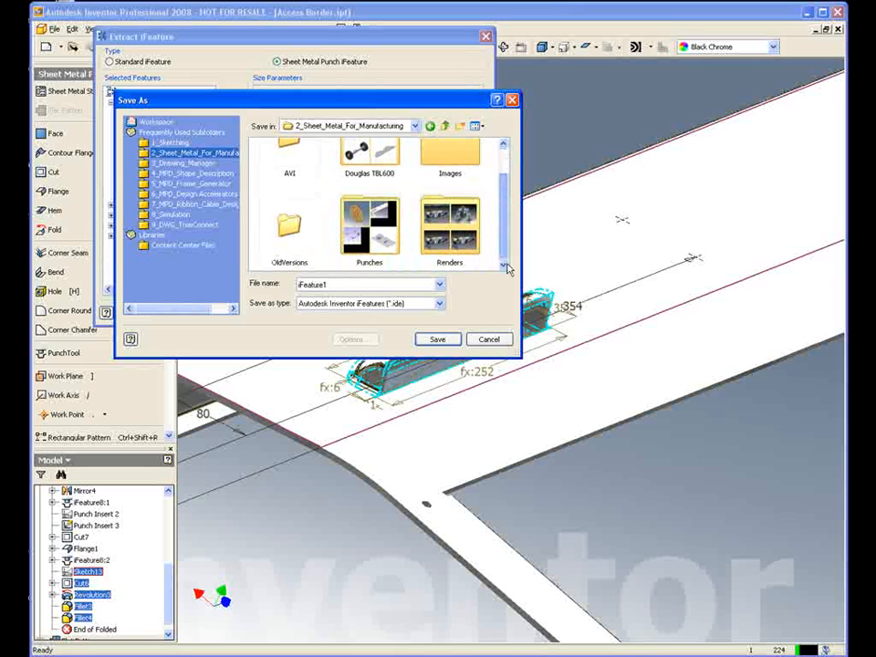
double_click(361, 205)
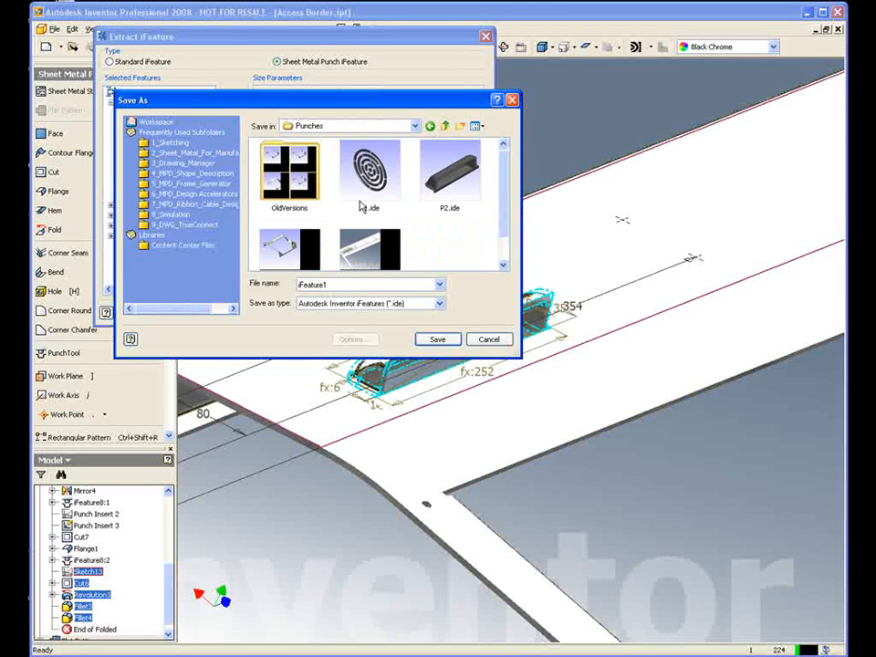
drag(340, 284, 300, 286)
text(pau)
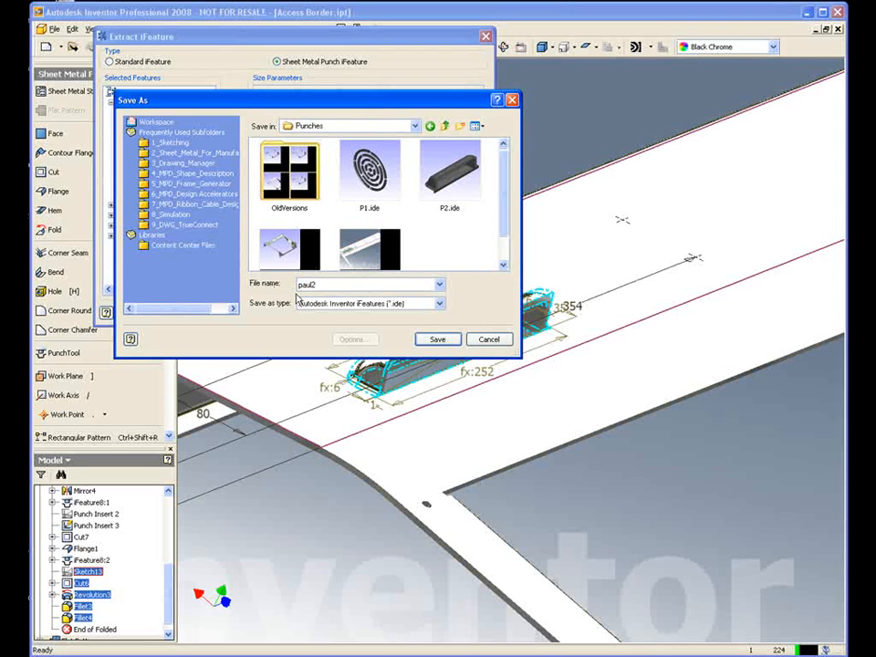
text(l2)
click(432, 339)
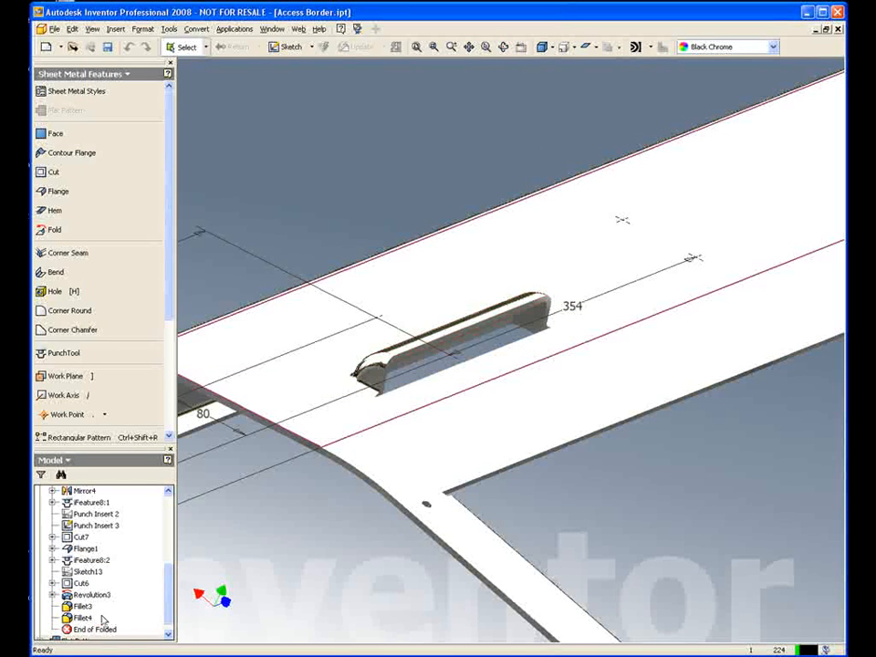
Move the End of Folded marker above Cut6, and punch paul2.ide from the 2_Sheet_Metal_For_Manufacturing Punches folder at the sketched points on the upper face.
drag(91, 629, 88, 584)
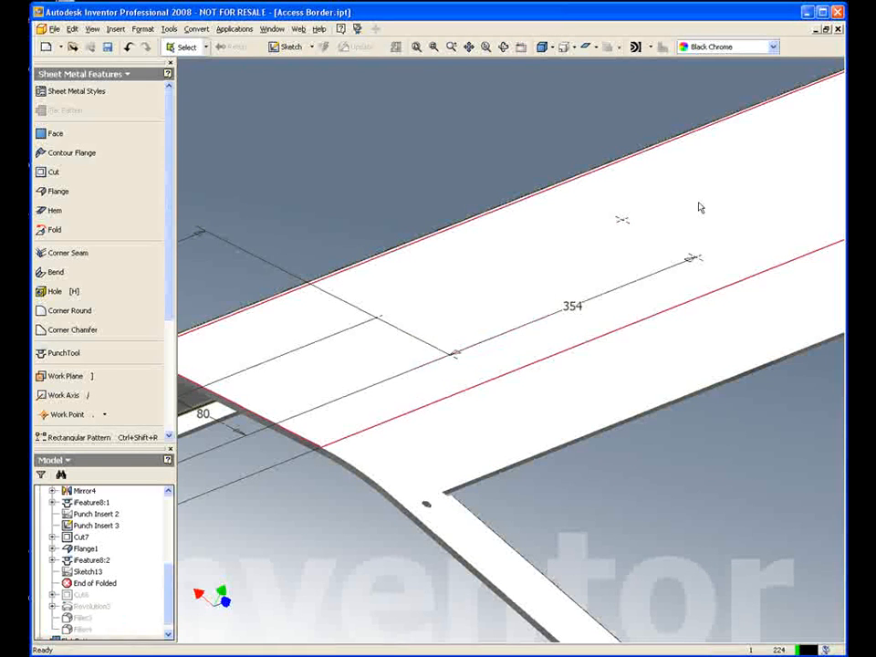
scroll(406, 345, up, 2)
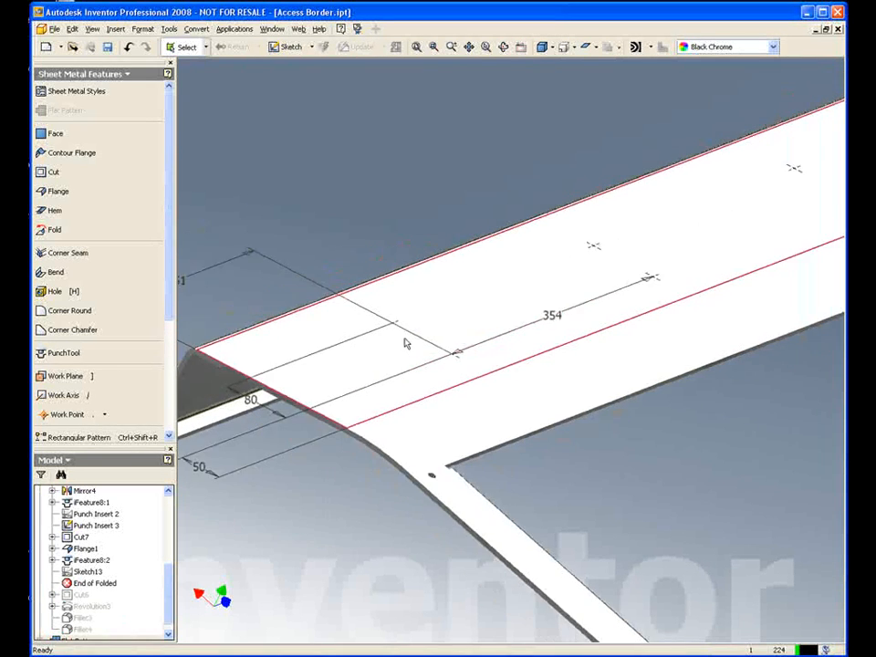
click(71, 355)
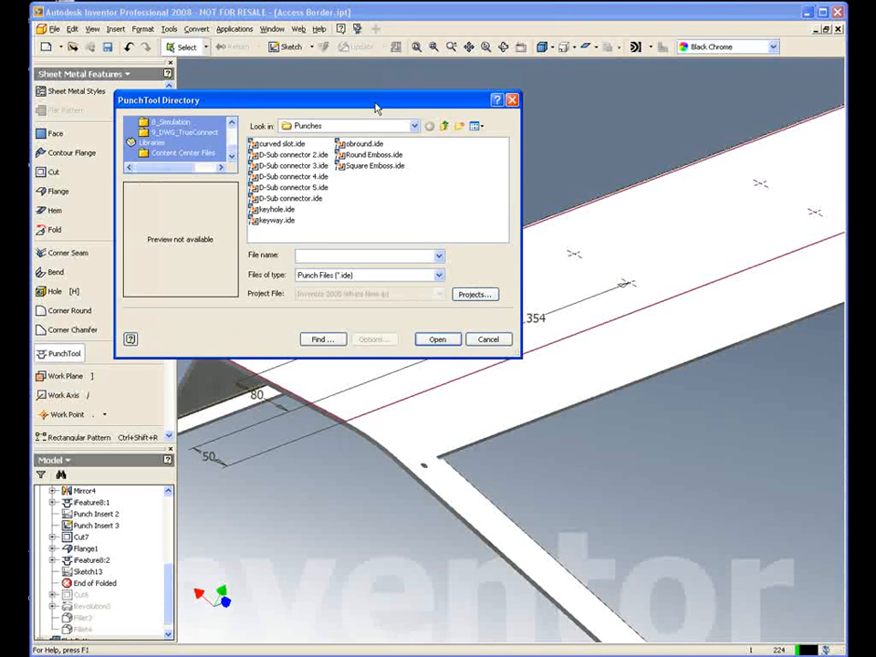
drag(376, 108, 335, 60)
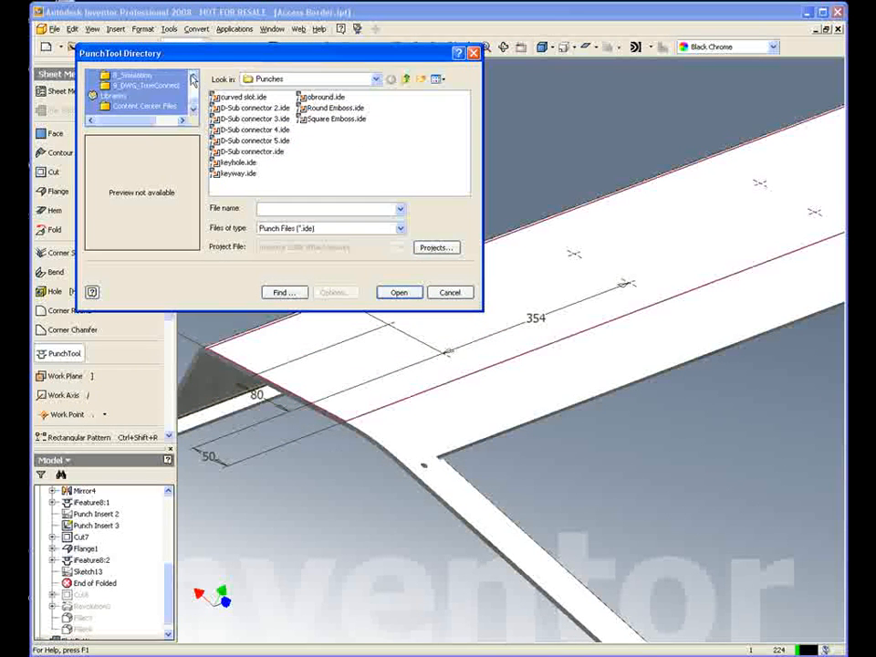
scroll(146, 87, up, 3)
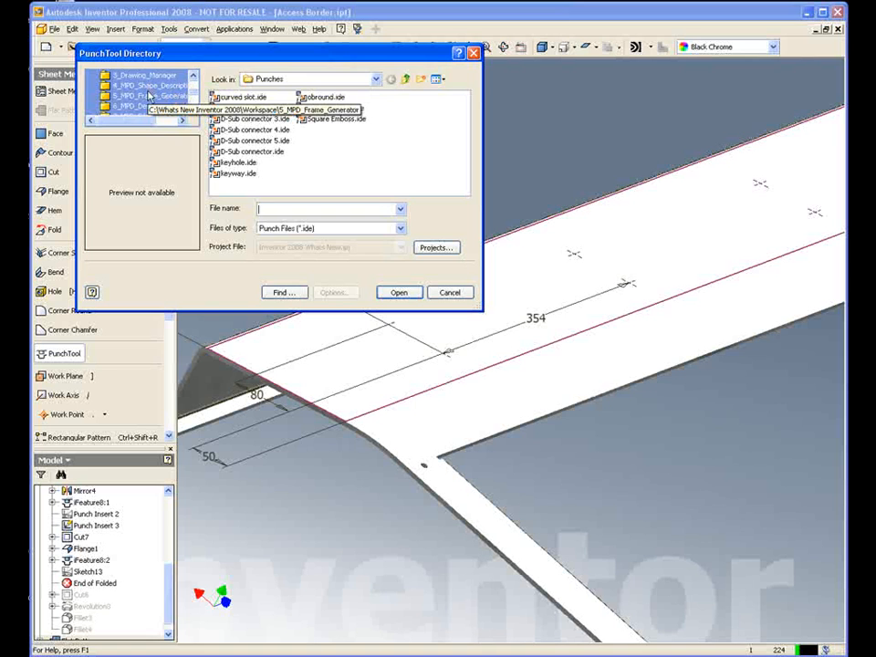
scroll(149, 86, up, 1)
click(152, 77)
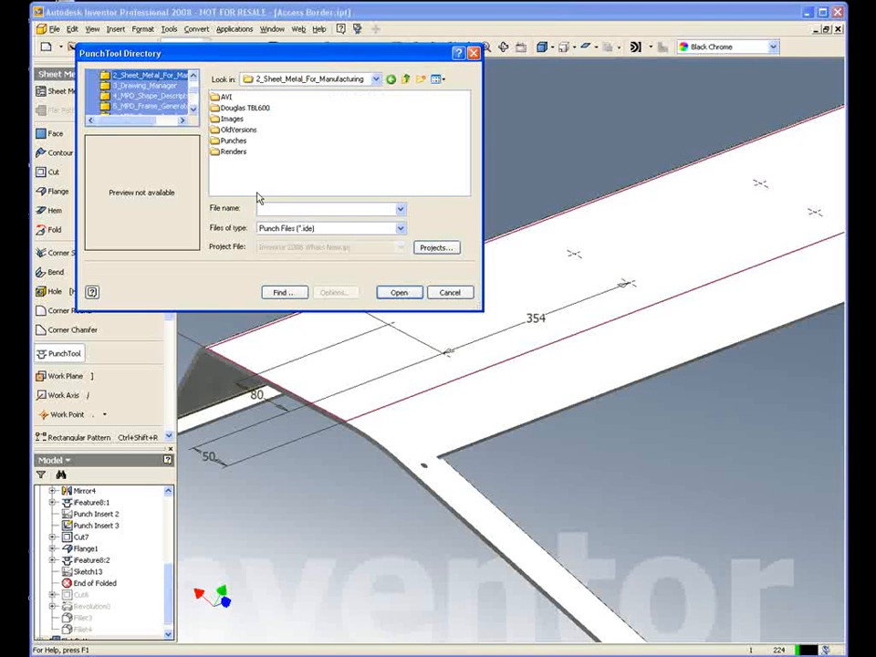
double_click(226, 141)
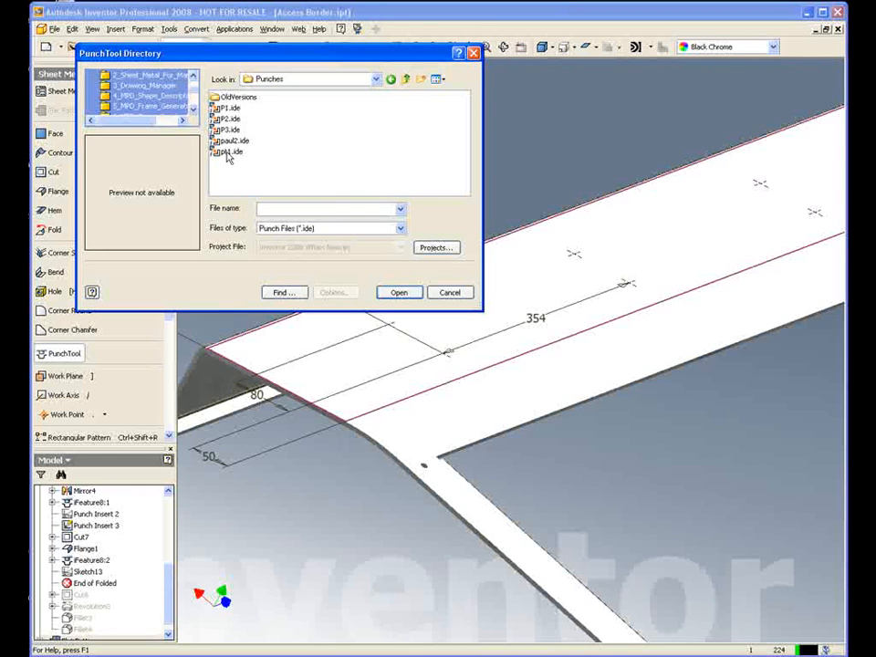
click(227, 141)
click(398, 292)
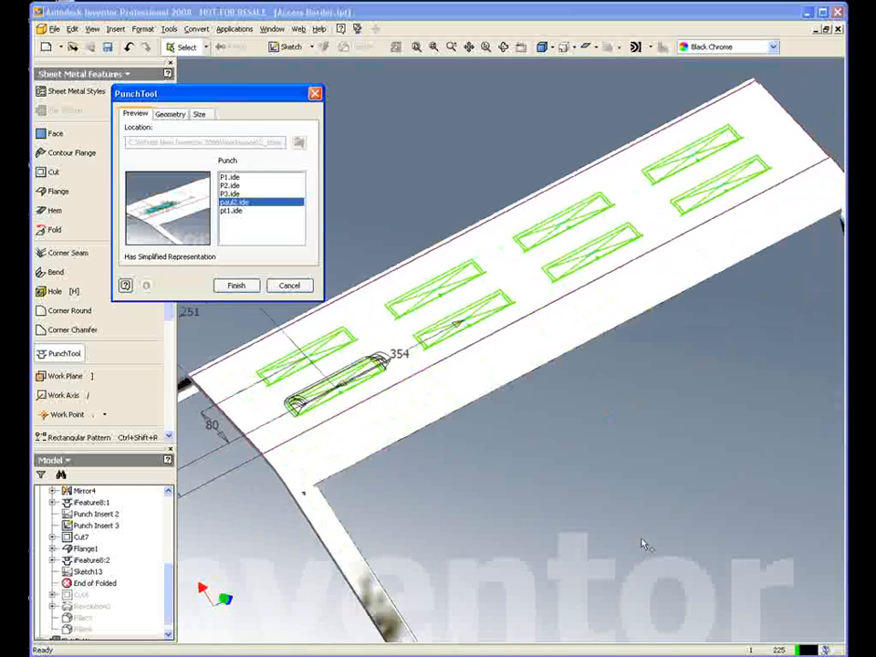
click(236, 285)
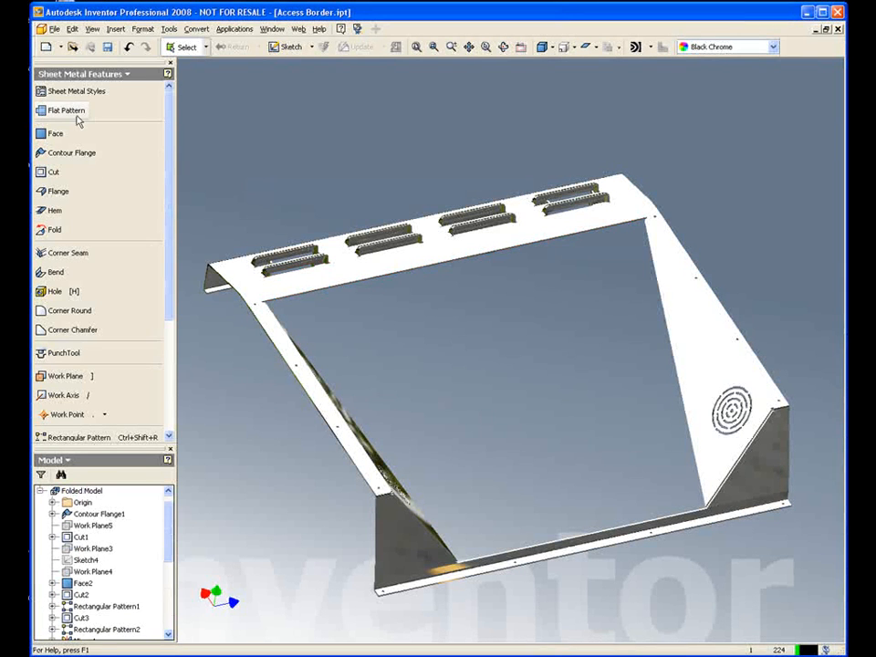
Open the part's flat pattern and examine its bend lines and simplified punch representations in wireframe display.
click(73, 110)
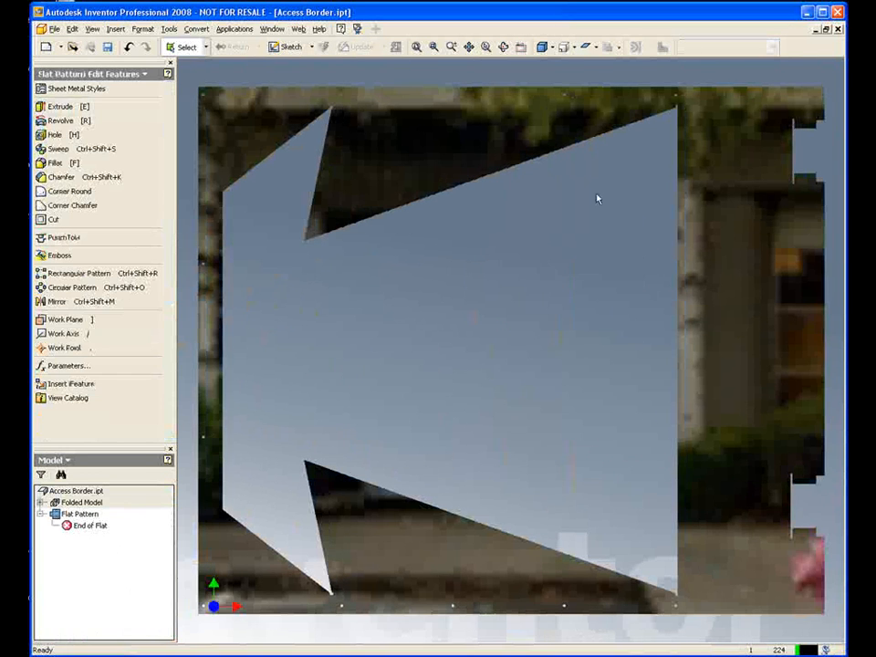
click(551, 47)
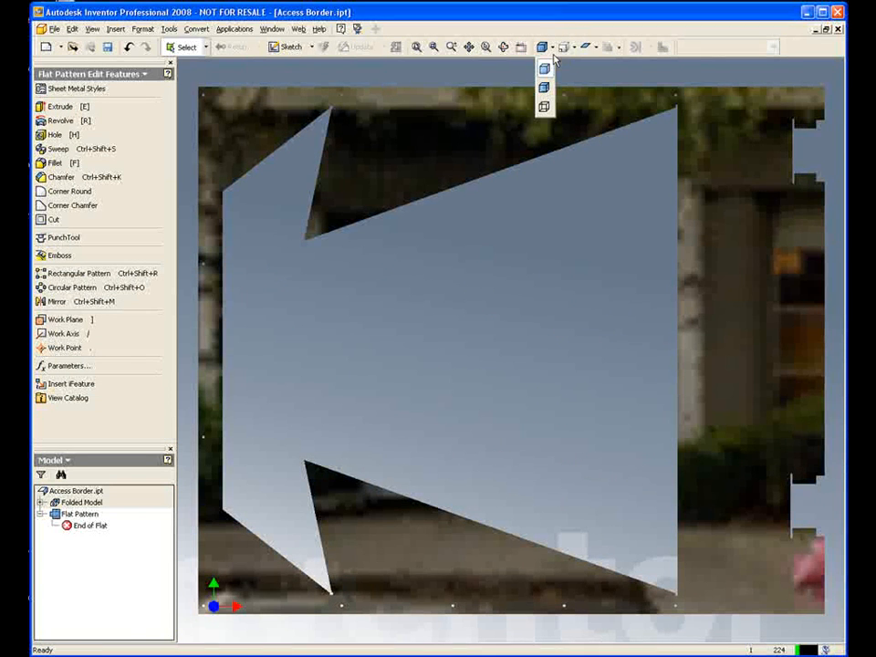
click(545, 107)
middle_drag(275, 344, 369, 358)
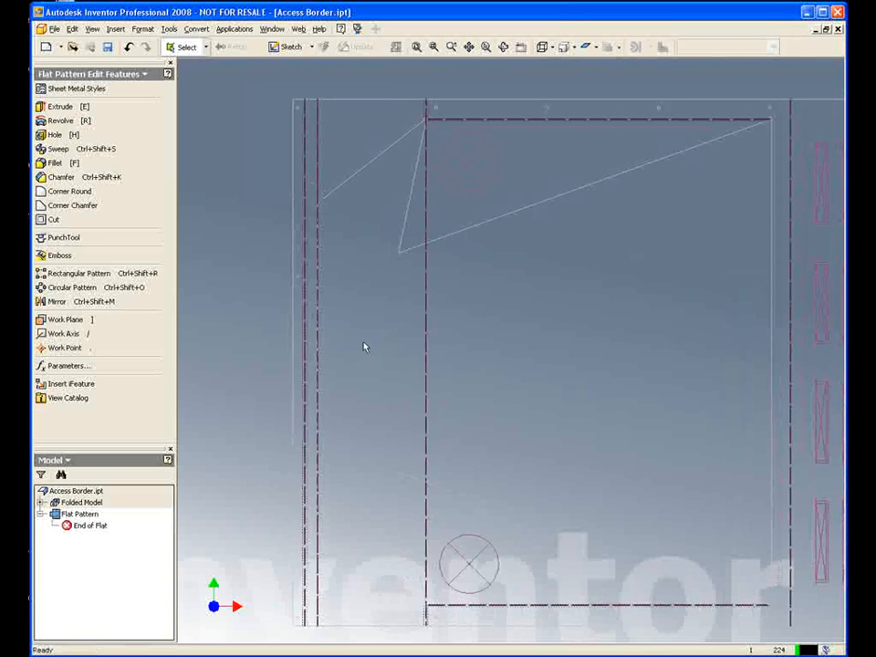
scroll(360, 339, down, 5)
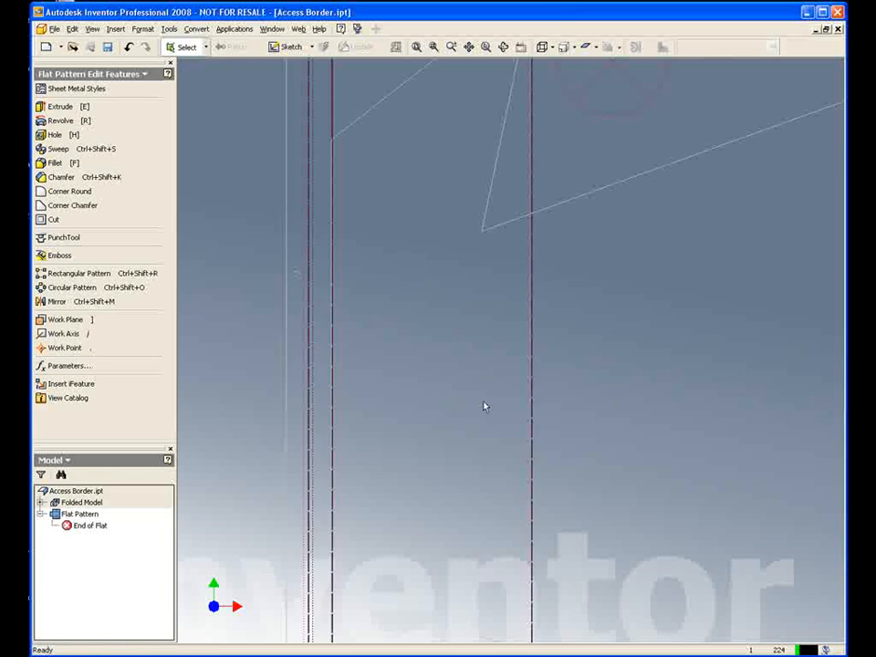
scroll(610, 398, up, 5)
middle_drag(646, 399, 152, 339)
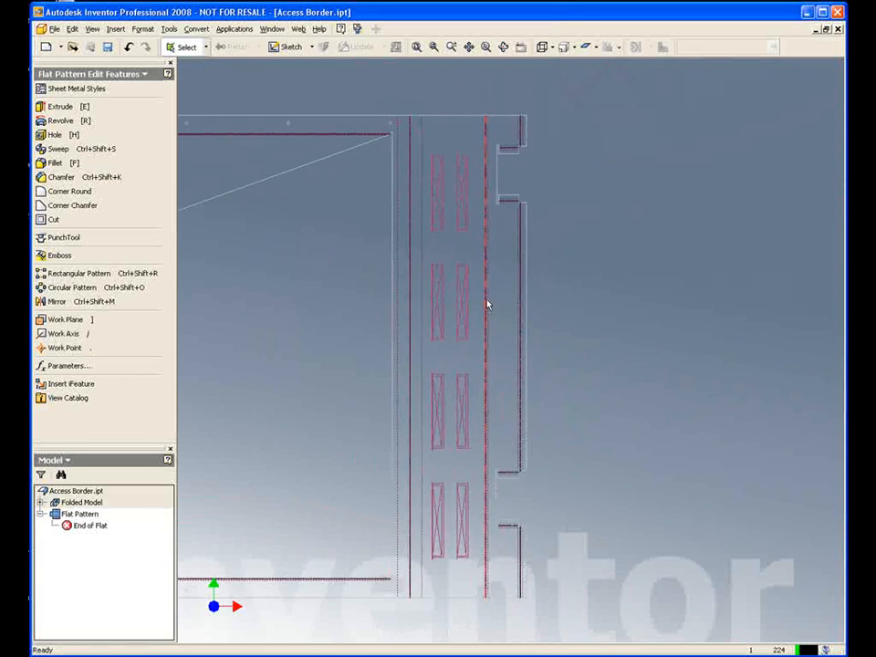
scroll(469, 297, down, 5)
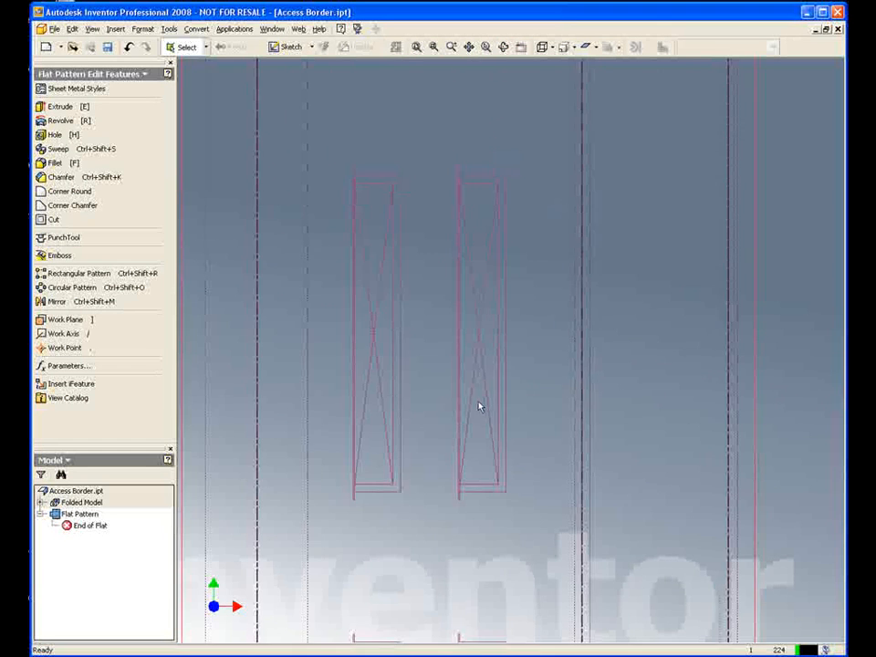
scroll(479, 406, up, 5)
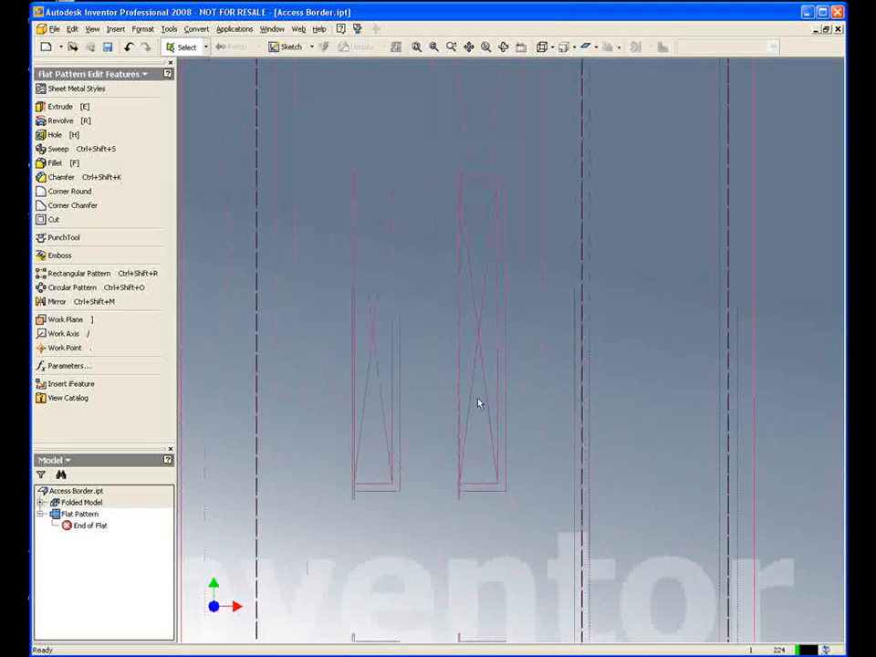
Return the flat pattern to shaded display and view the whole blank.
click(552, 48)
click(548, 70)
middle_drag(284, 393, 492, 331)
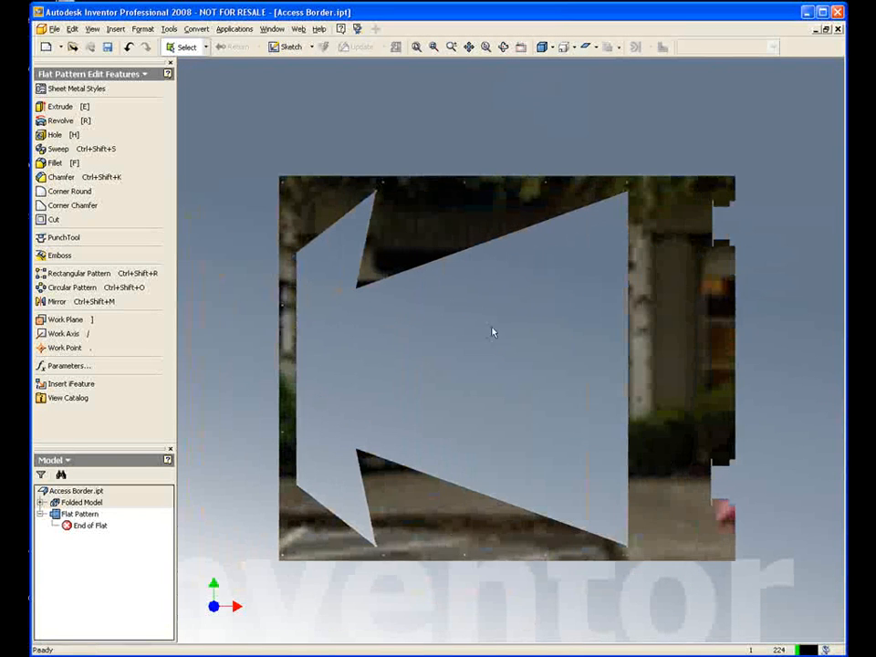
Create a new drawing and place a base view of the Access Border flat pattern at 0.06:1 scale with Recover Punch Center enabled.
click(61, 46)
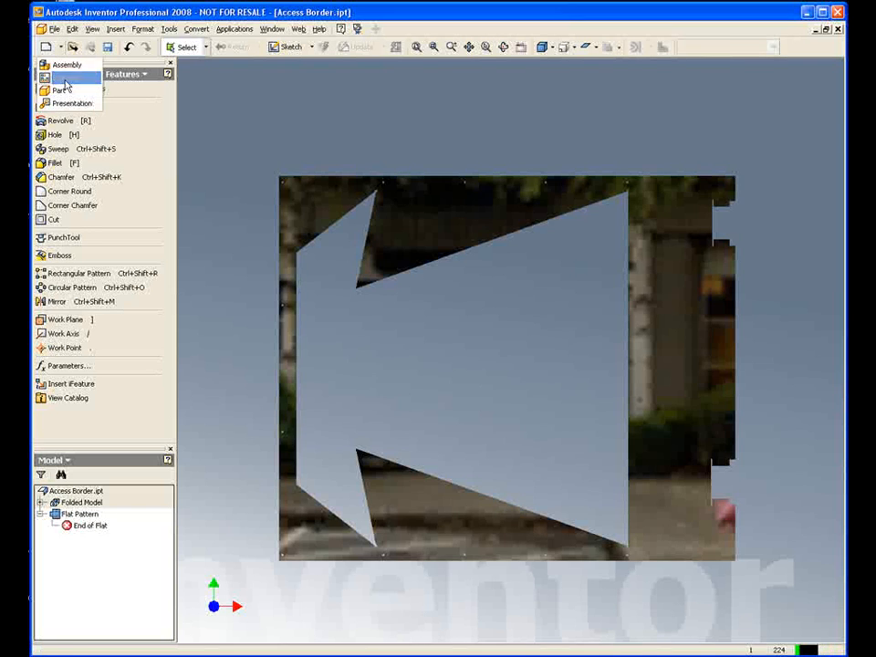
click(65, 79)
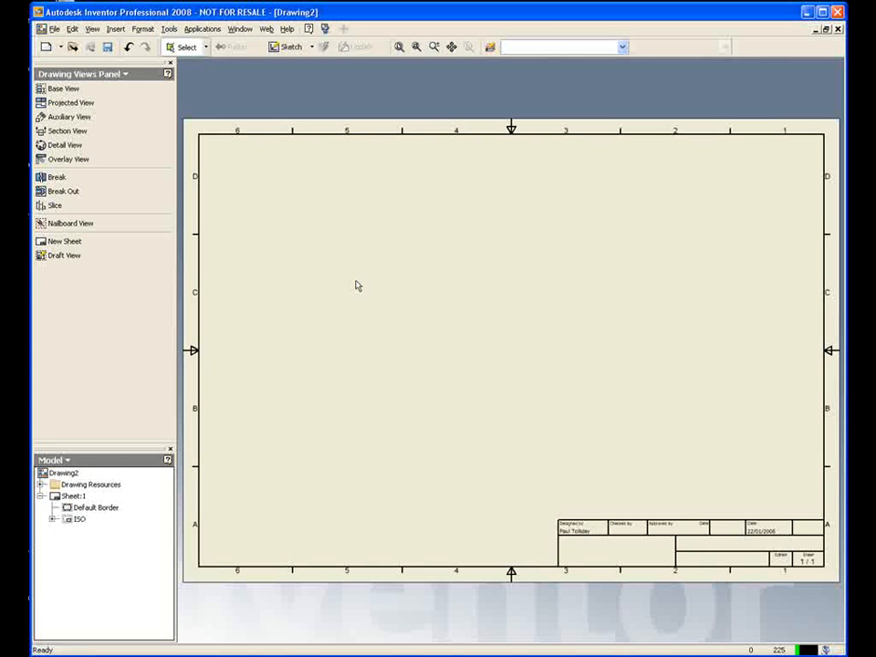
click(63, 89)
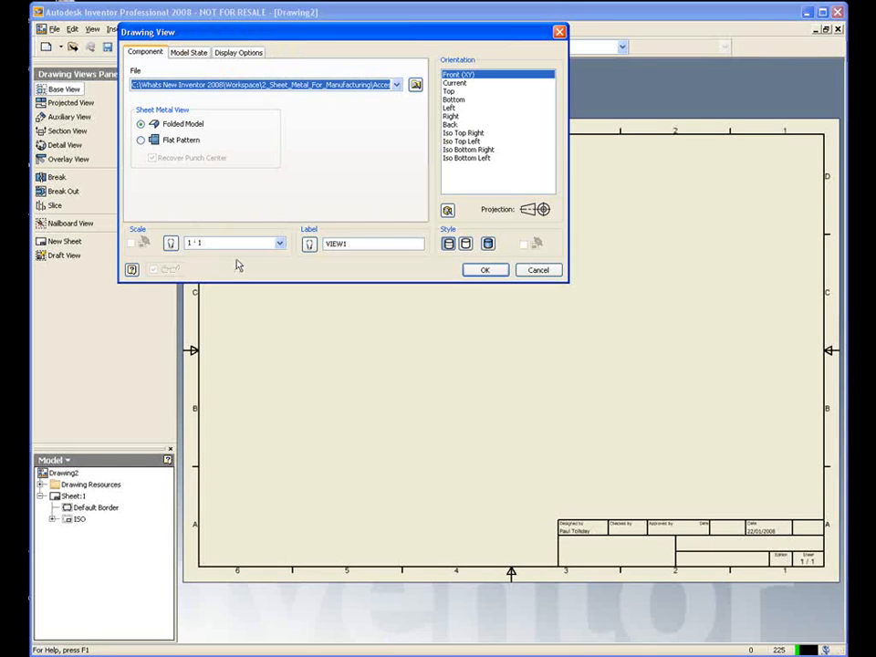
click(141, 140)
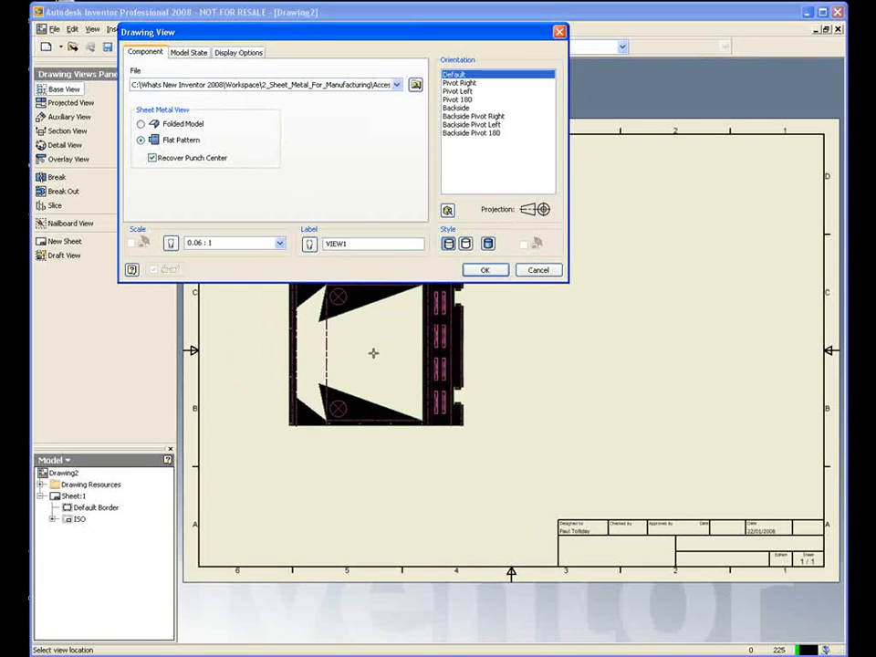
click(360, 356)
scroll(358, 362, up, 2)
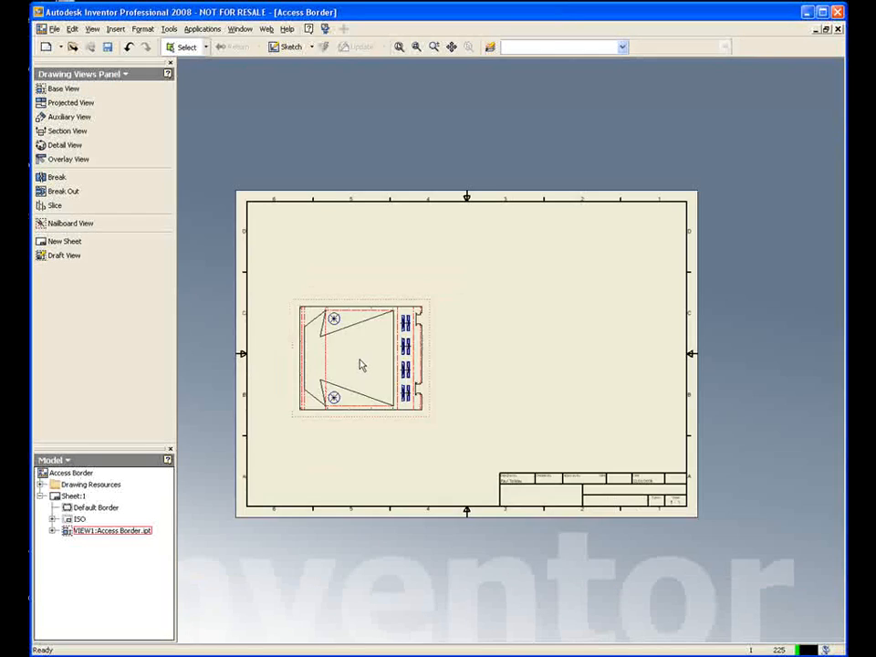
scroll(358, 358, down, 6)
scroll(360, 362, up, 1)
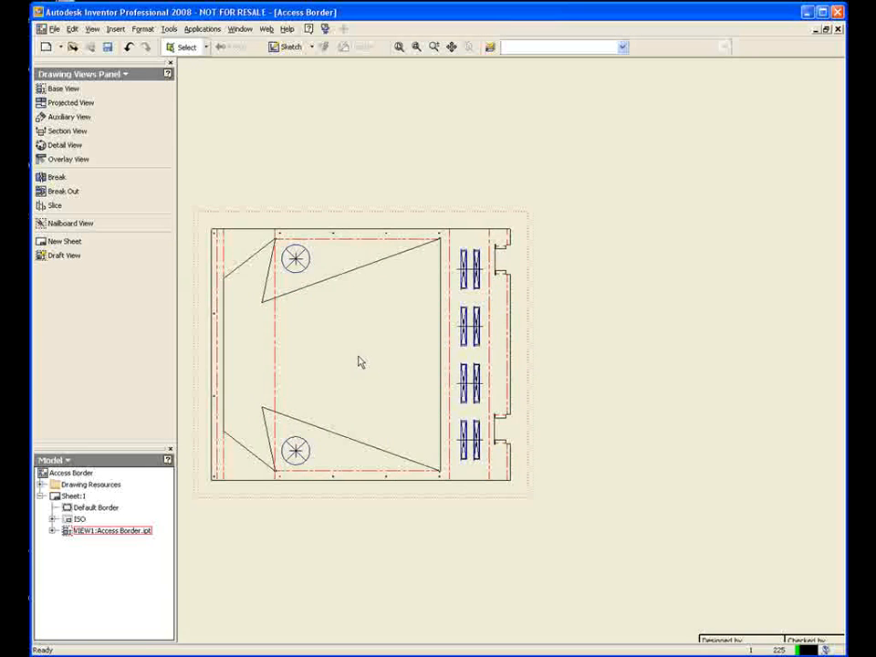
middle_drag(359, 361, 404, 367)
drag(421, 317, 431, 289)
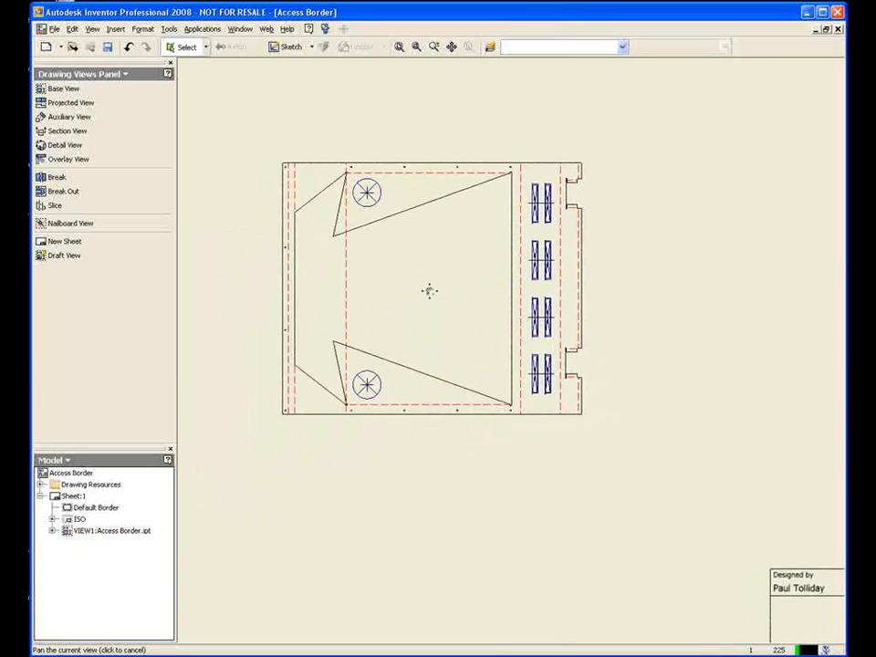
Add a bend note to the bend line between the louvers and the notched edge, and pull it outside the blank on a leader.
click(103, 78)
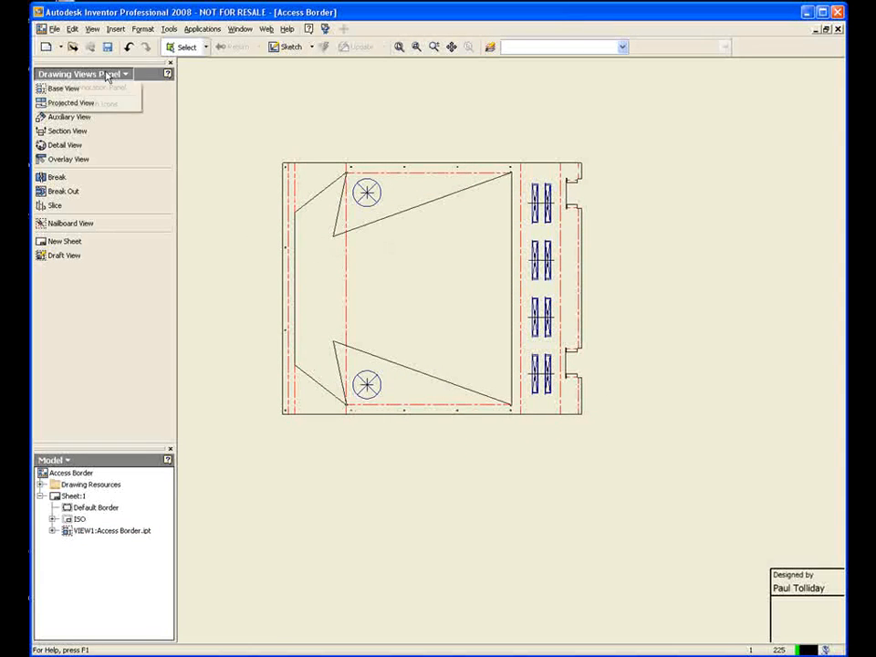
click(105, 89)
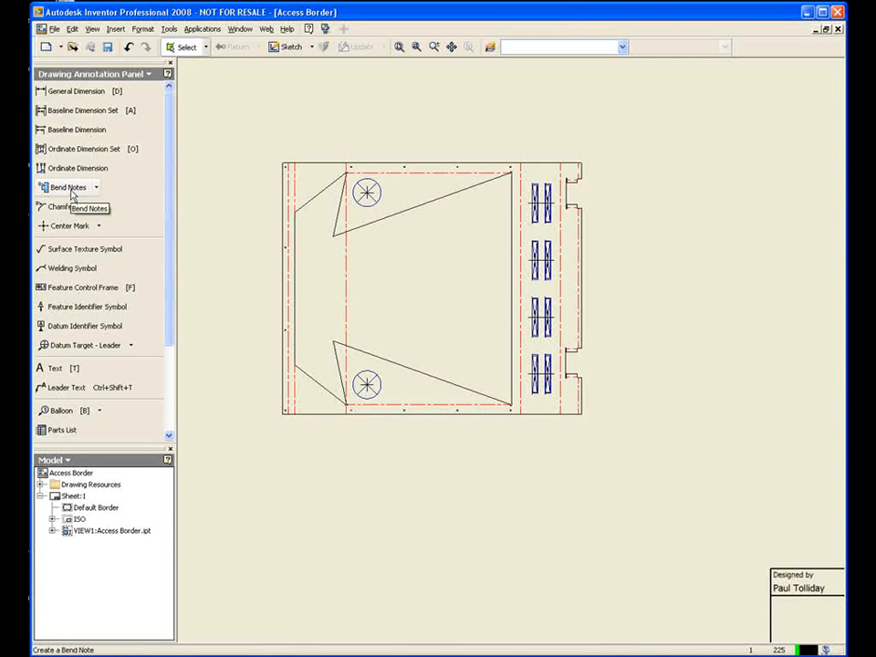
click(95, 188)
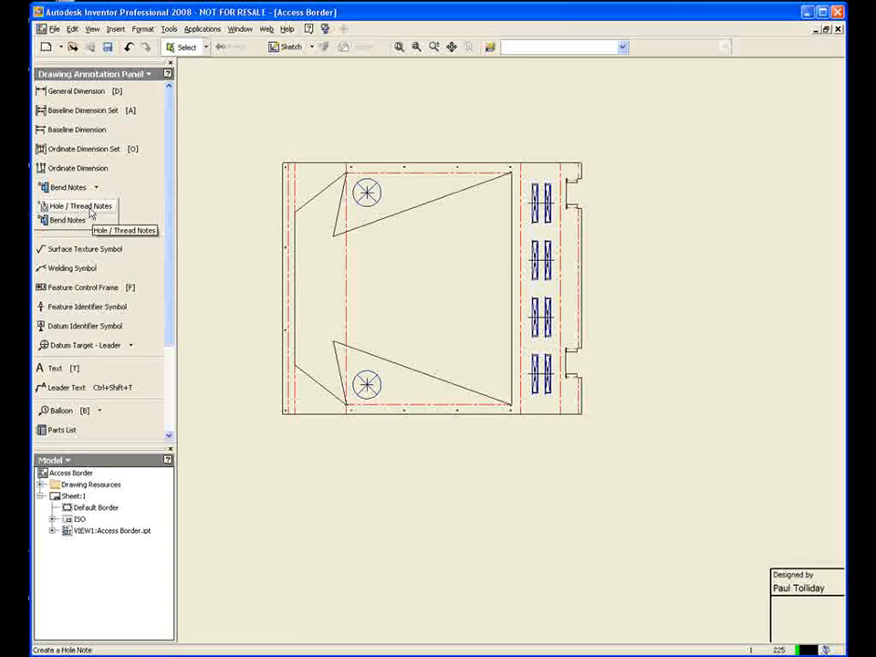
click(69, 220)
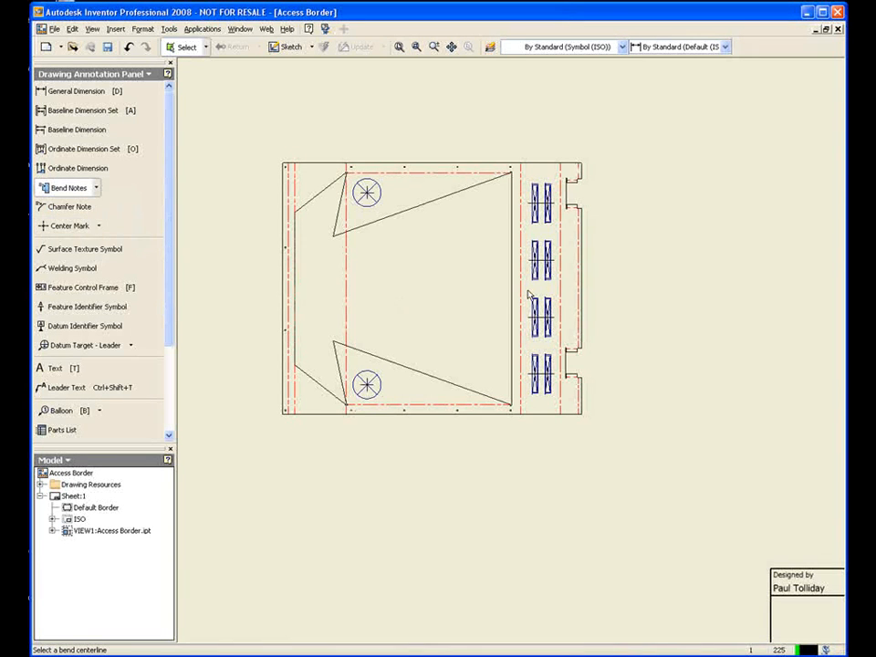
scroll(593, 274, up, 3)
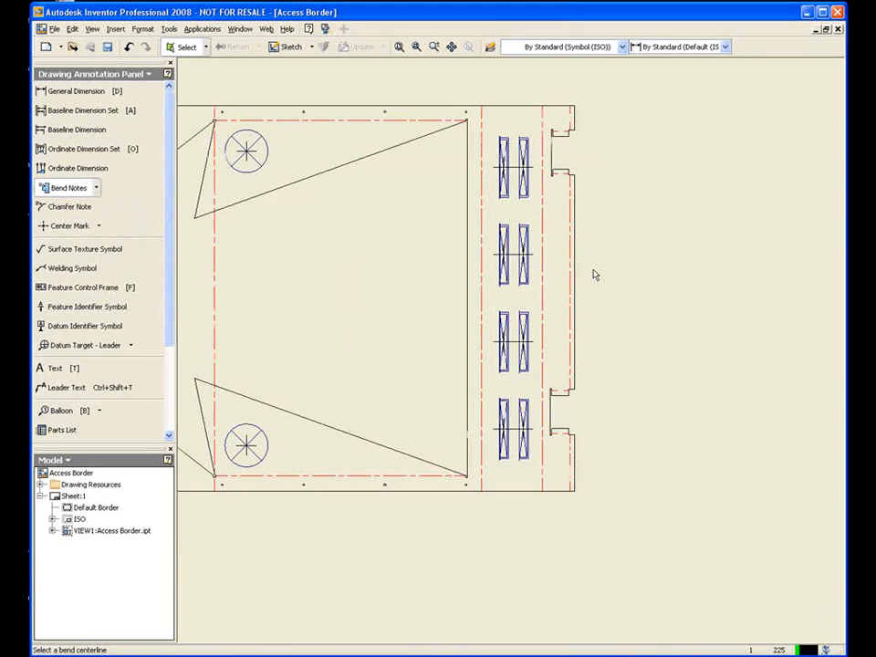
click(531, 302)
right_click(611, 227)
click(622, 231)
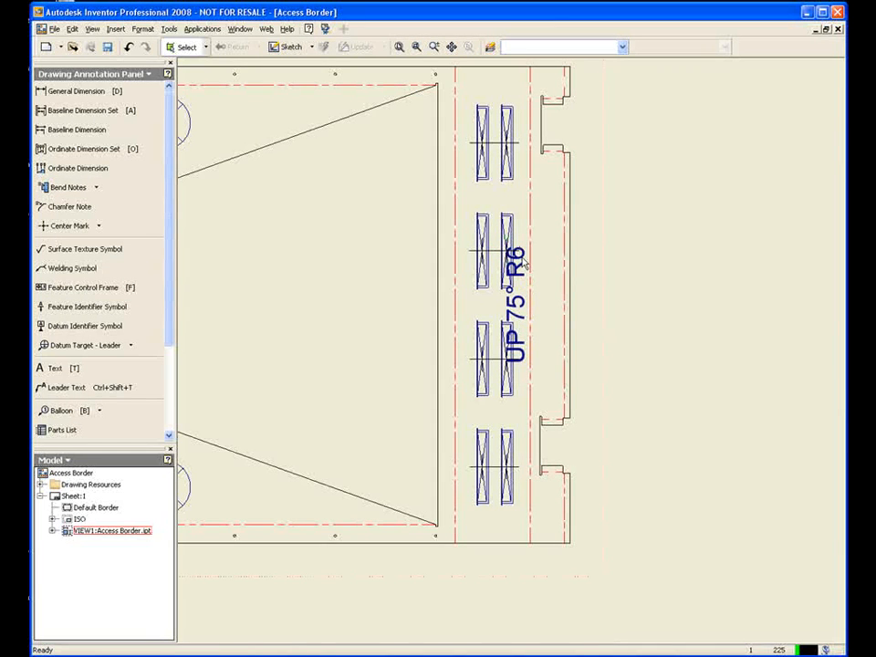
click(501, 313)
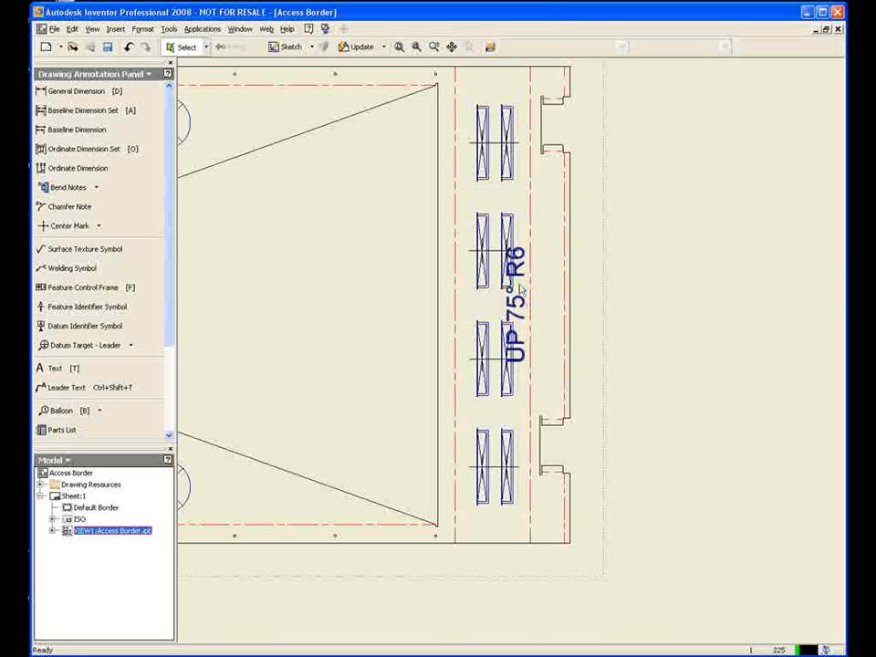
drag(532, 310, 599, 179)
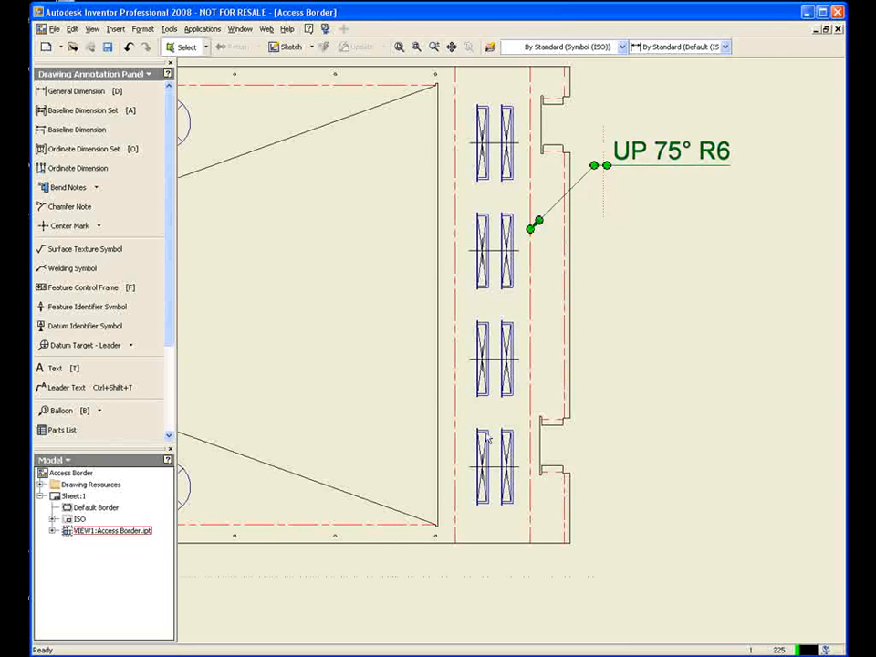
Create a bend table from the flat pattern view with bend ID, direction, angle and radius columns and numeric IDs, placed below the view.
scroll(366, 334, up, 1)
scroll(528, 358, up, 3)
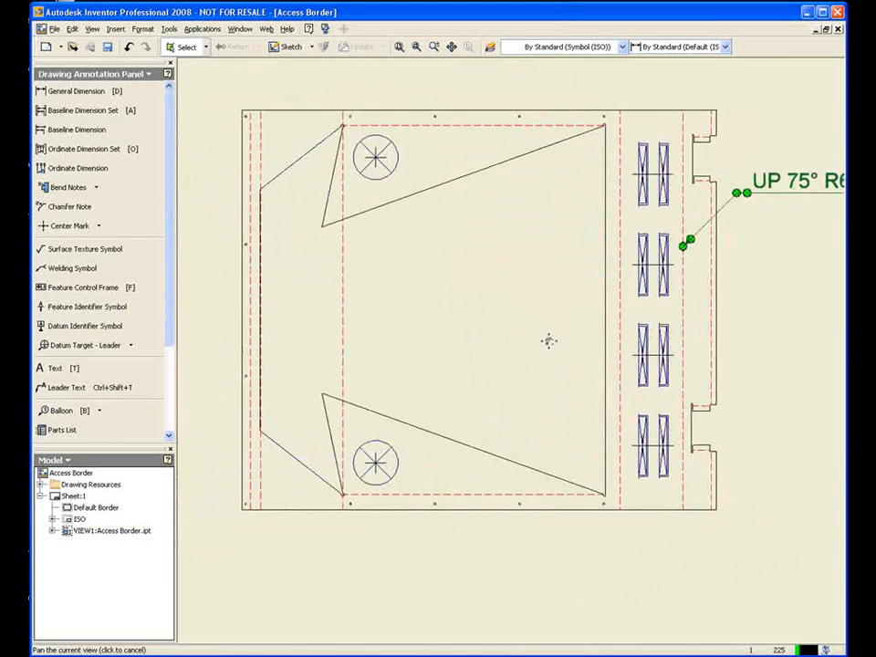
mouse_move(526, 358)
middle_down()
mouse_move(427, 250)
mouse_move(447, 303)
middle_up()
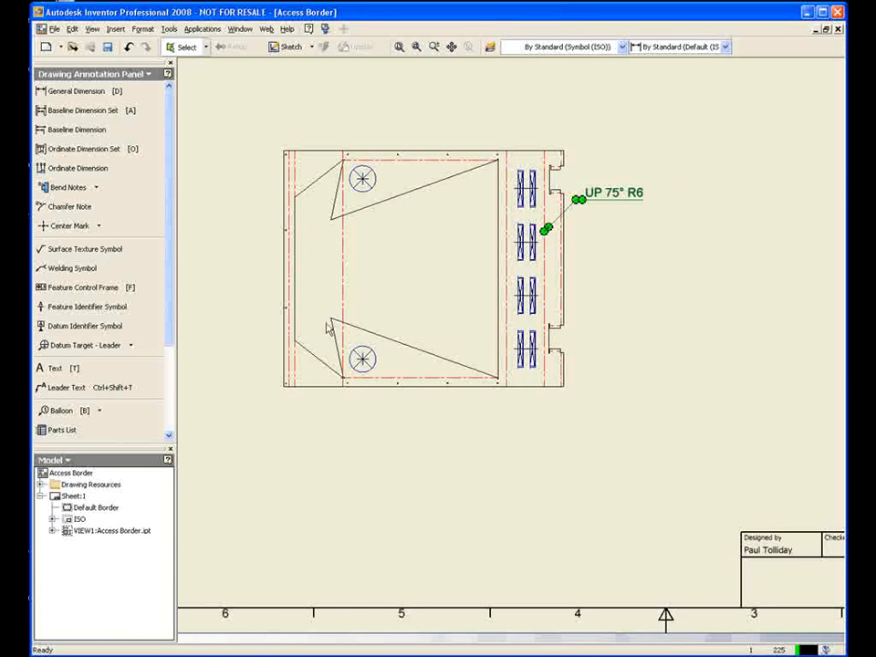
scroll(40, 365, down, 4)
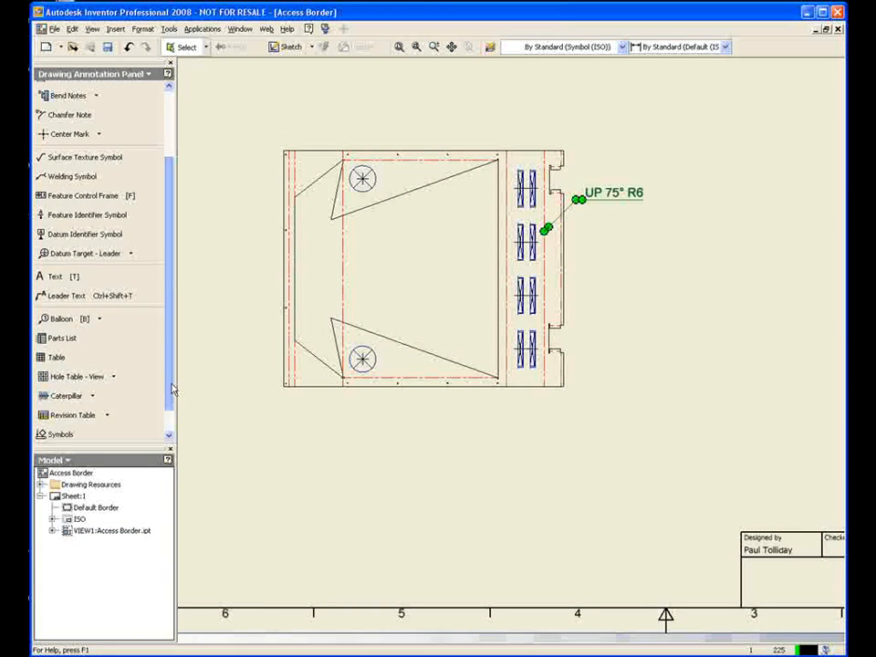
click(41, 359)
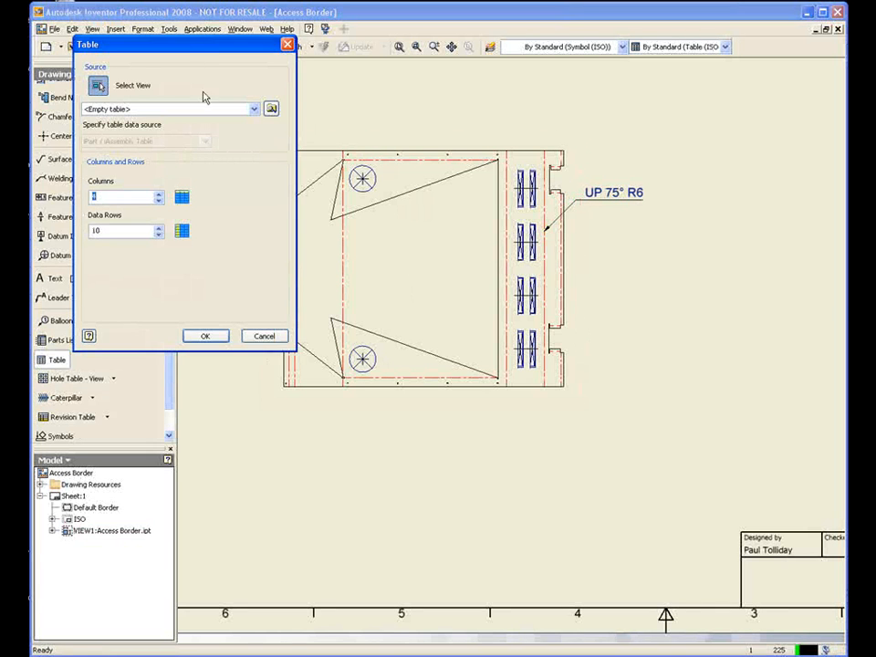
drag(189, 47, 166, 34)
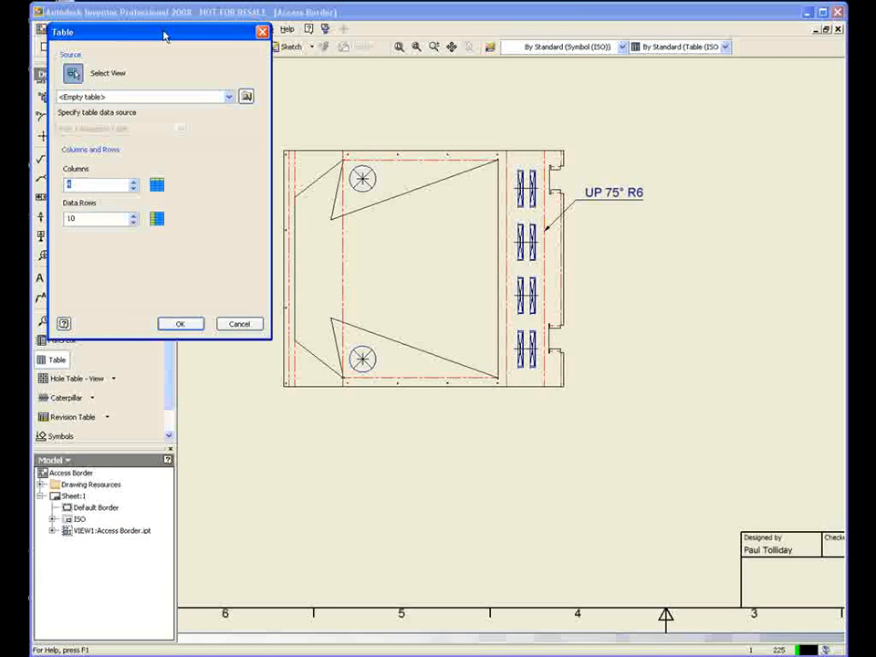
click(427, 261)
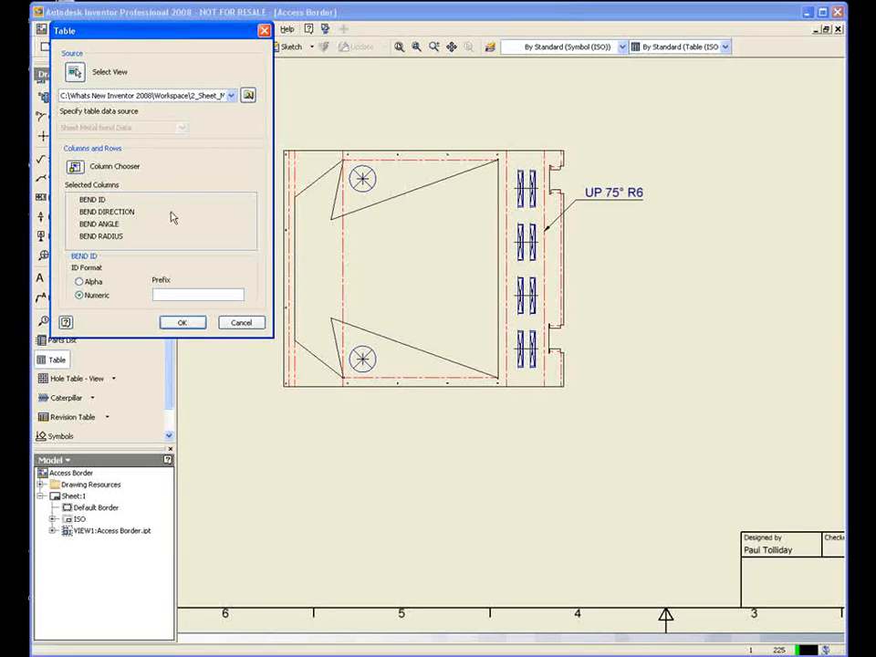
click(182, 322)
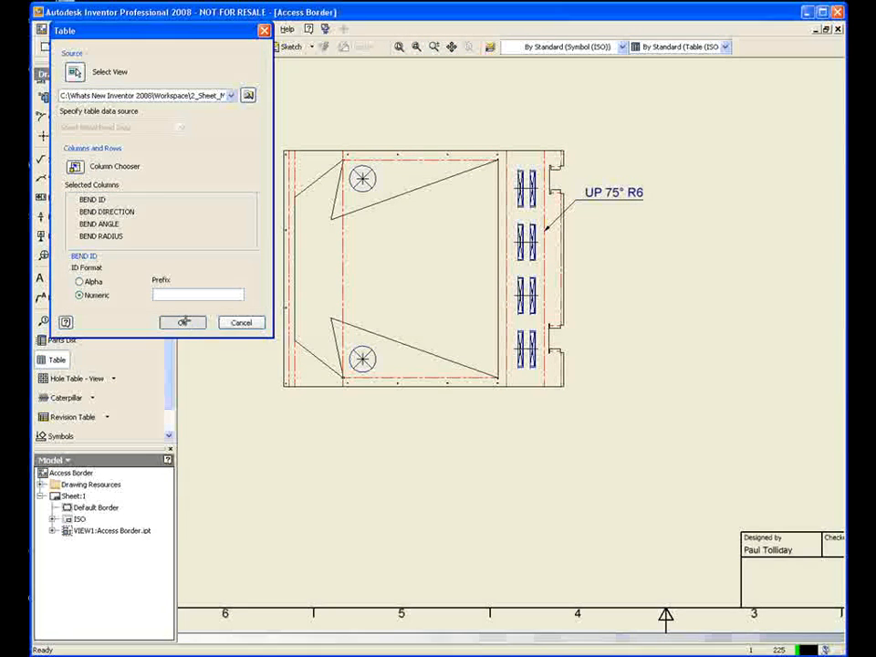
click(289, 398)
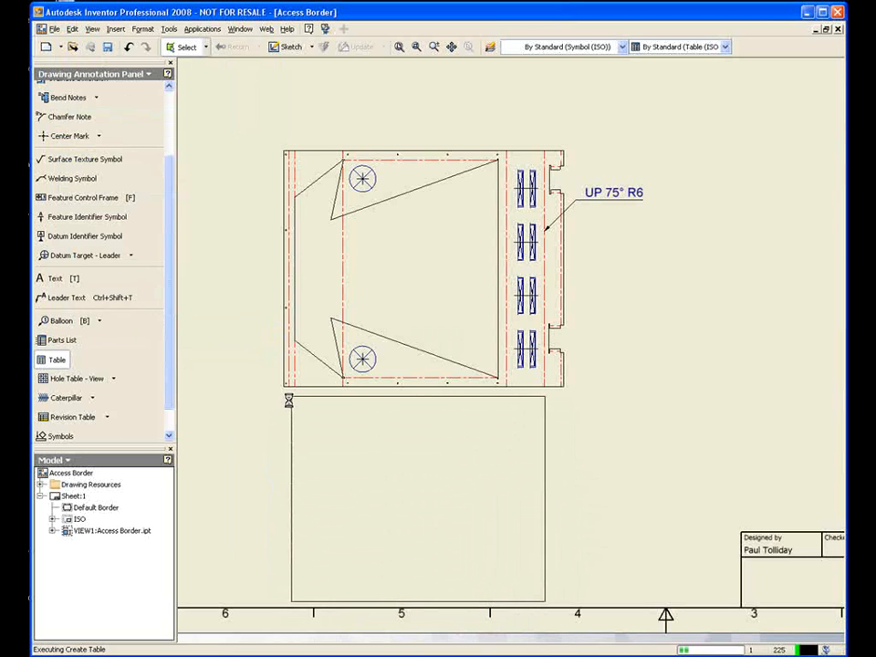
Pull the bend 7 tag outside the blank's plain edge on a leader, clear of the bend 6 tag.
scroll(282, 287, down, 3)
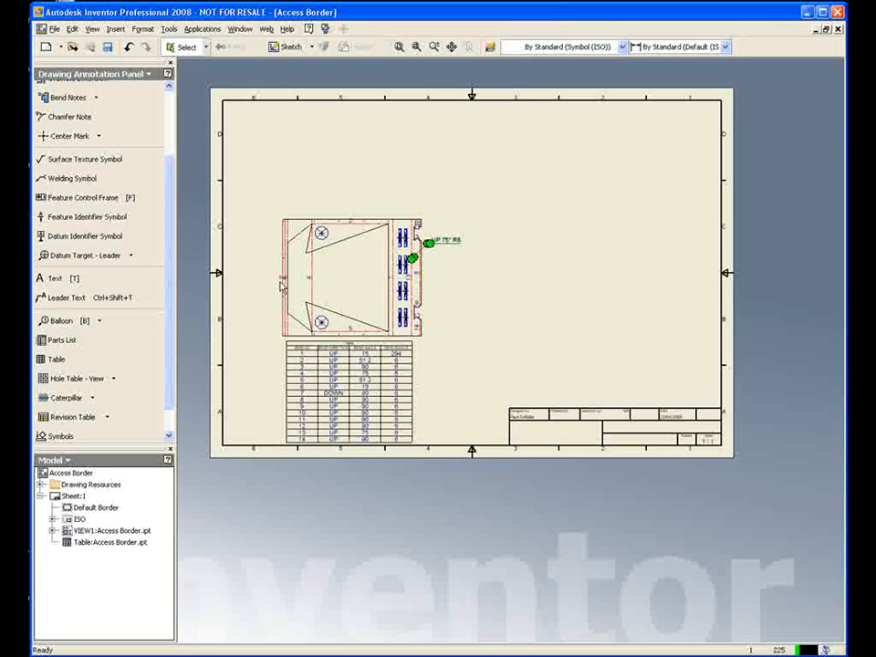
scroll(282, 287, up, 6)
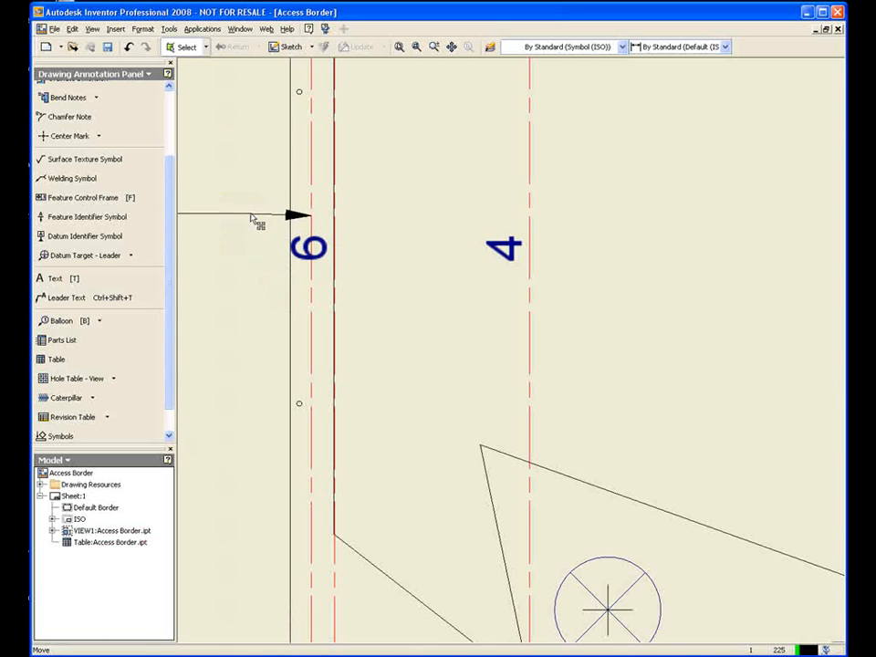
scroll(267, 320, down, 2)
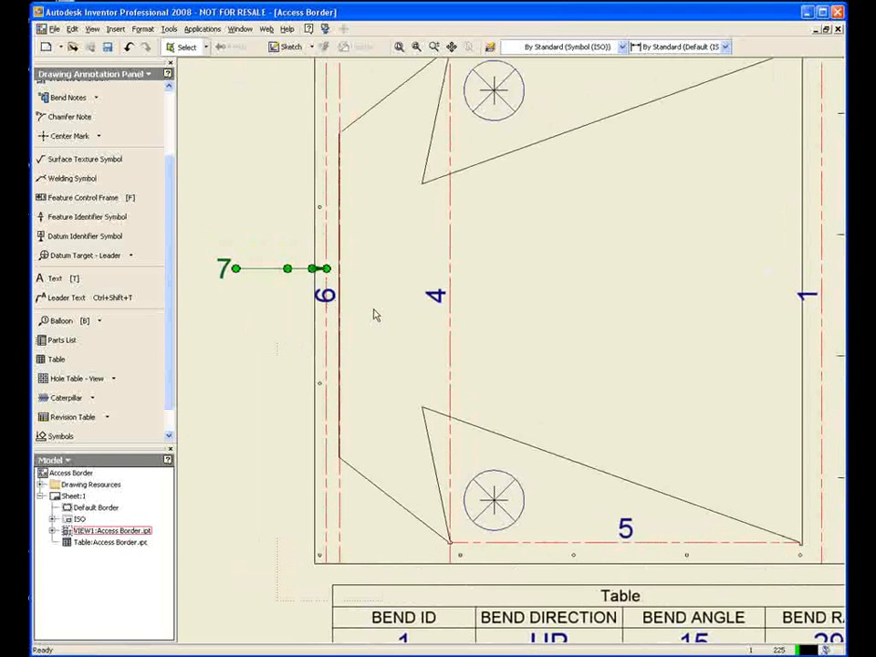
Examine the bend table's directions, angles and radii against the numbered bend lines in the flat pattern view.
scroll(422, 394, up, 2)
scroll(512, 473, down, 3)
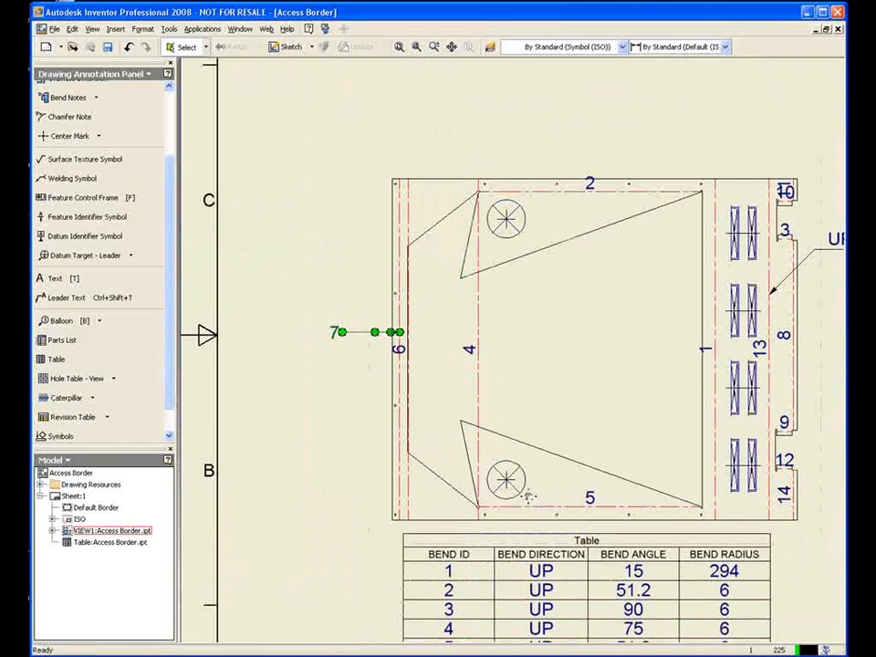
middle_drag(528, 496, 347, 207)
scroll(348, 207, down, 1)
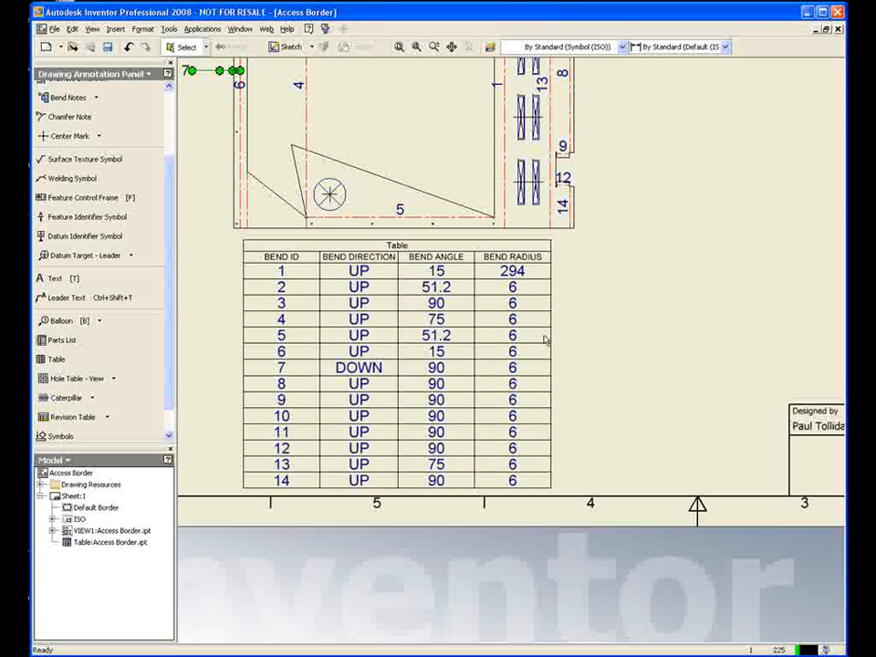
middle_drag(555, 279, 575, 454)
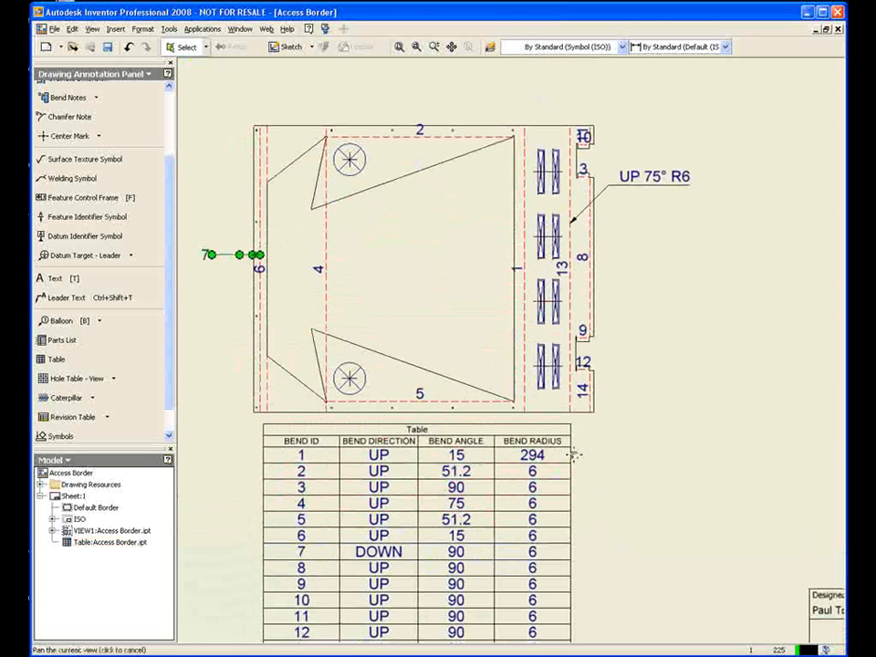
scroll(404, 359, down, 5)
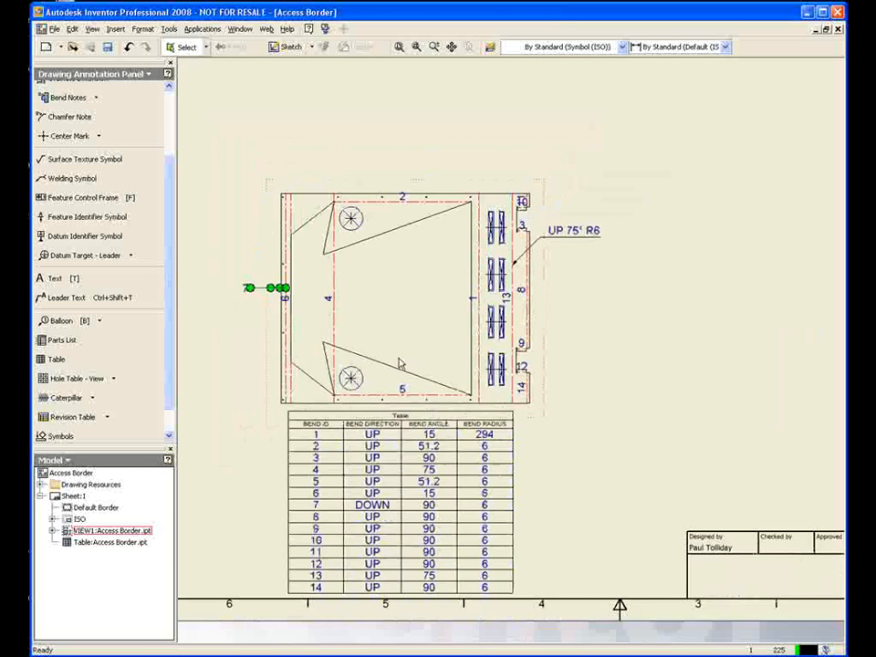
middle_drag(380, 341, 367, 362)
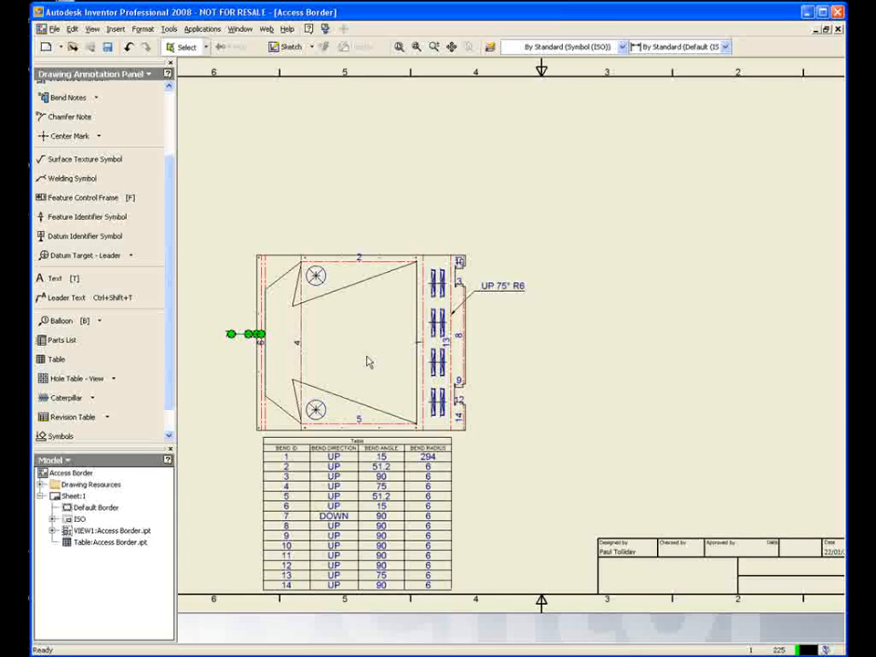
Create a hole table for the flat pattern view in the Punch Table (ISO) style, with its origin at the blank's lower-left corner, above the view.
click(95, 387)
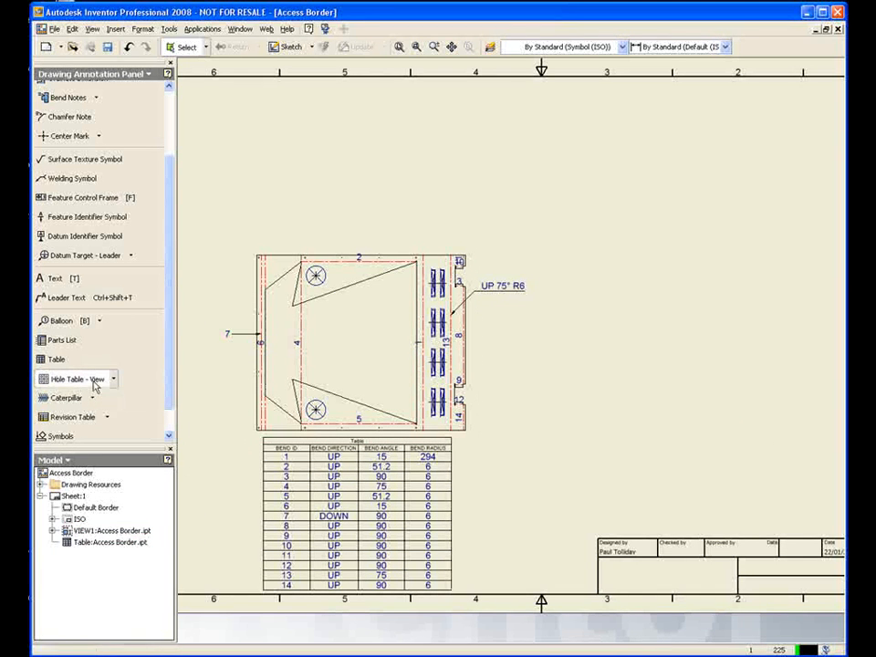
click(285, 416)
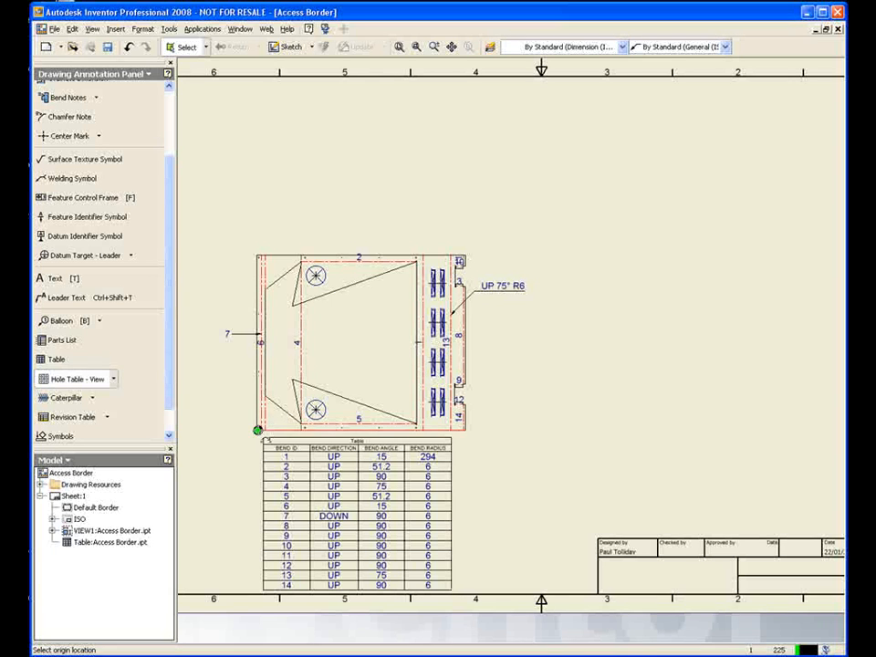
click(256, 428)
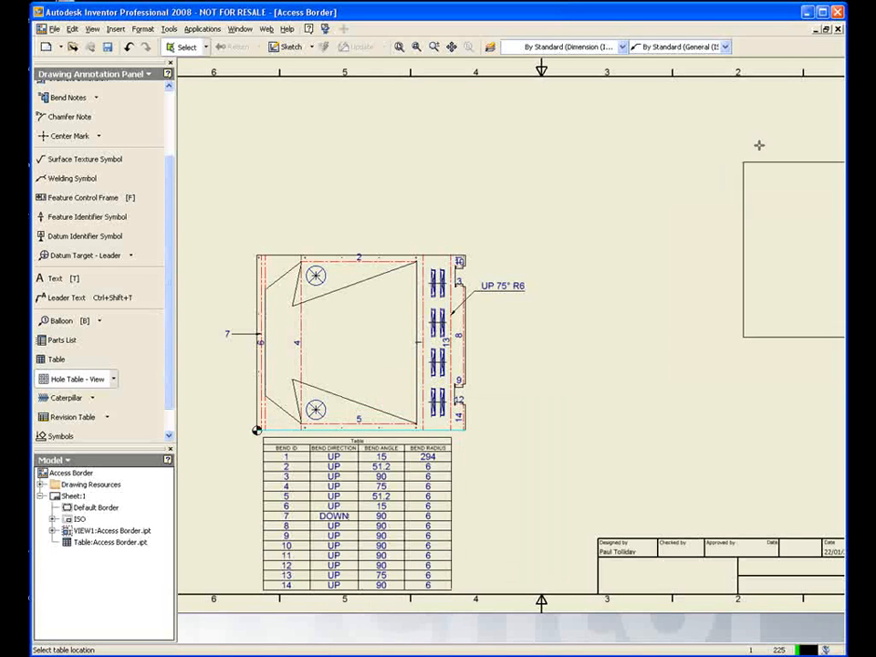
click(725, 48)
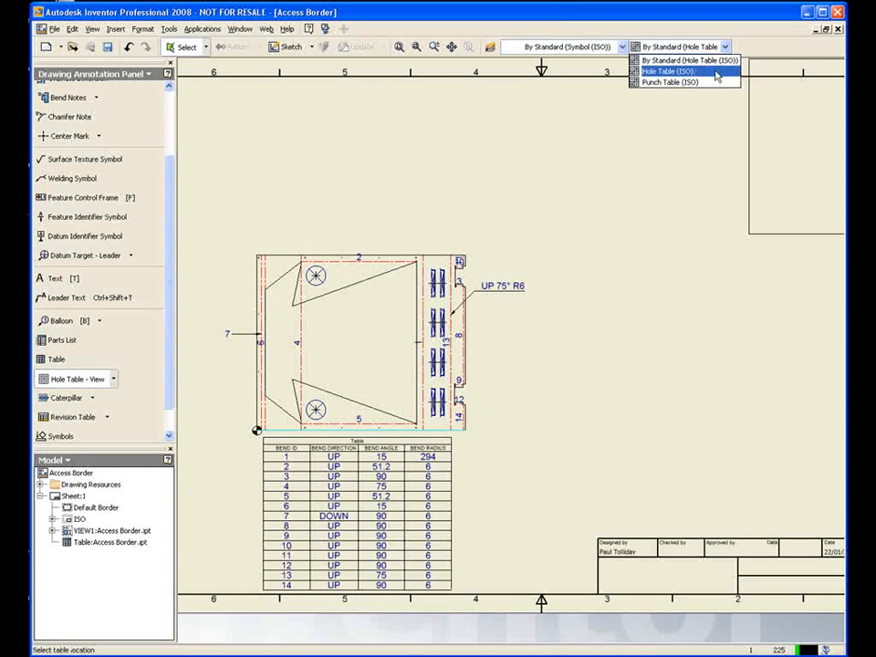
click(703, 83)
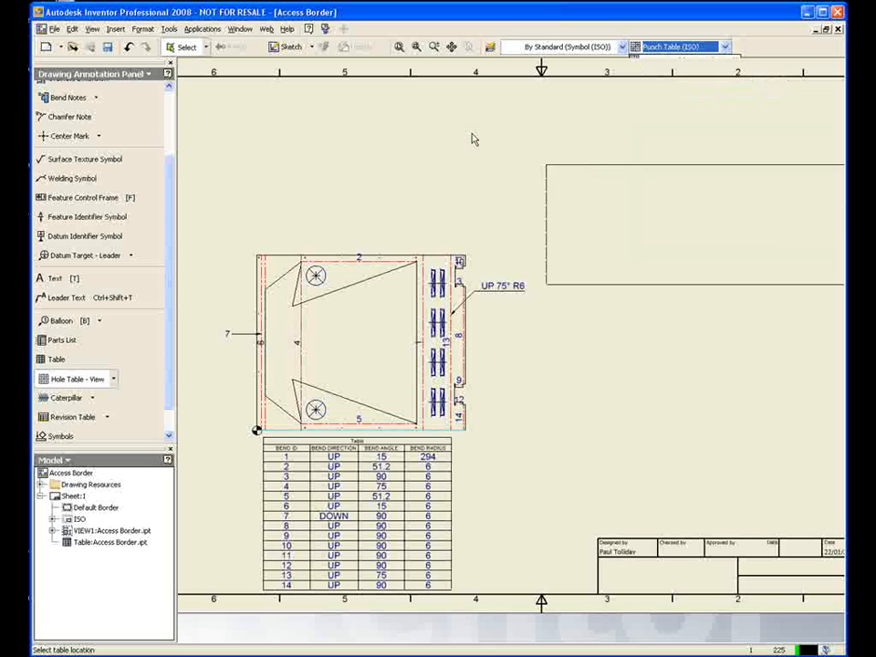
click(273, 93)
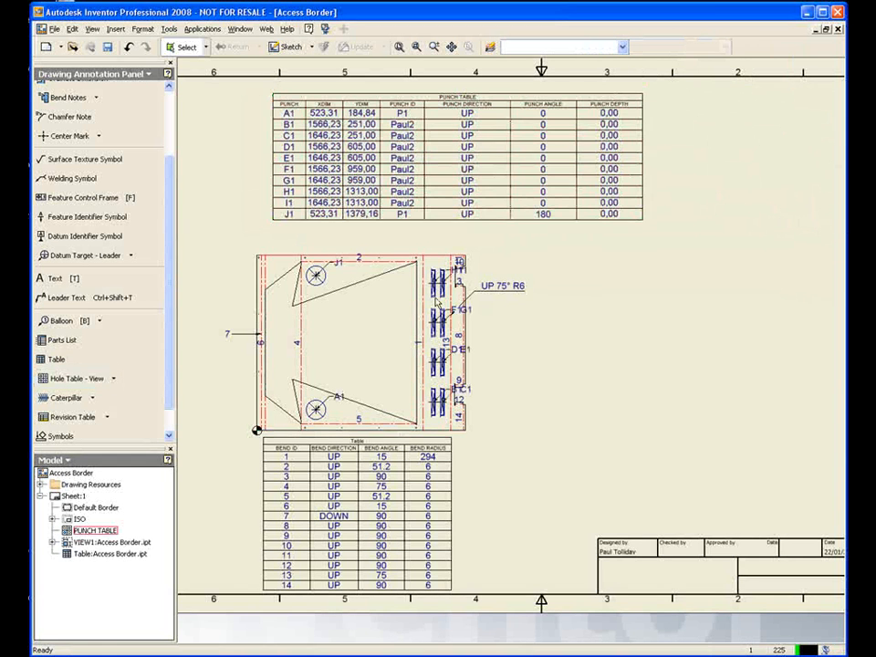
Move the overlapping H1 and I1 punch tags apart, H1 above the blank and I1 beyond its notched edge.
scroll(436, 304, up, 5)
scroll(419, 303, down, 1)
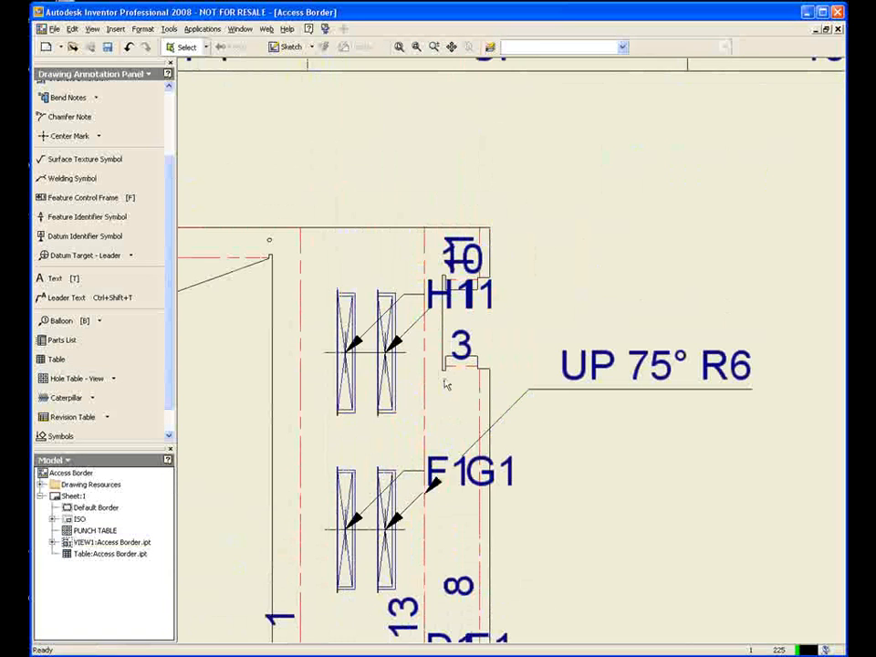
drag(412, 296, 411, 179)
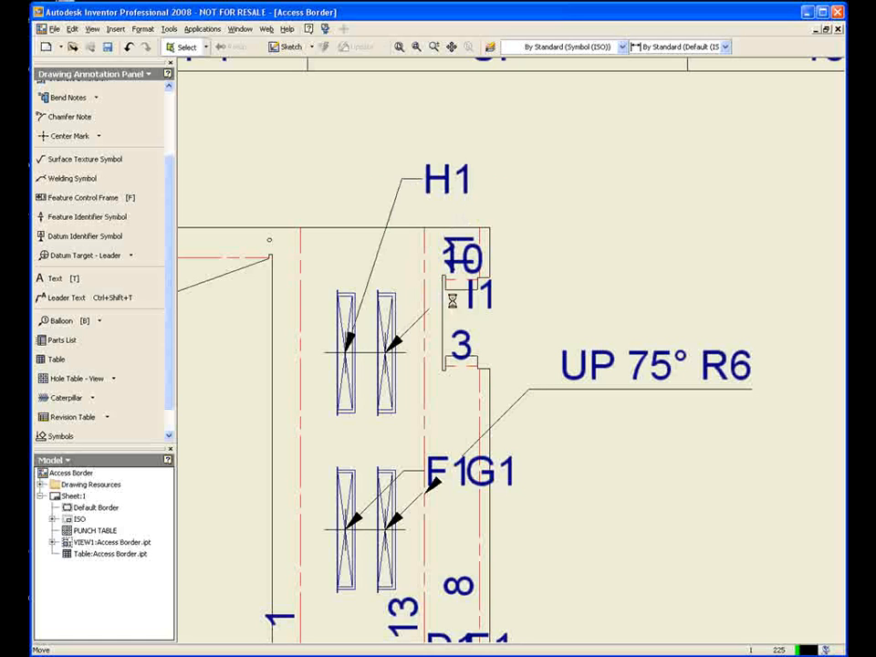
drag(448, 296, 500, 300)
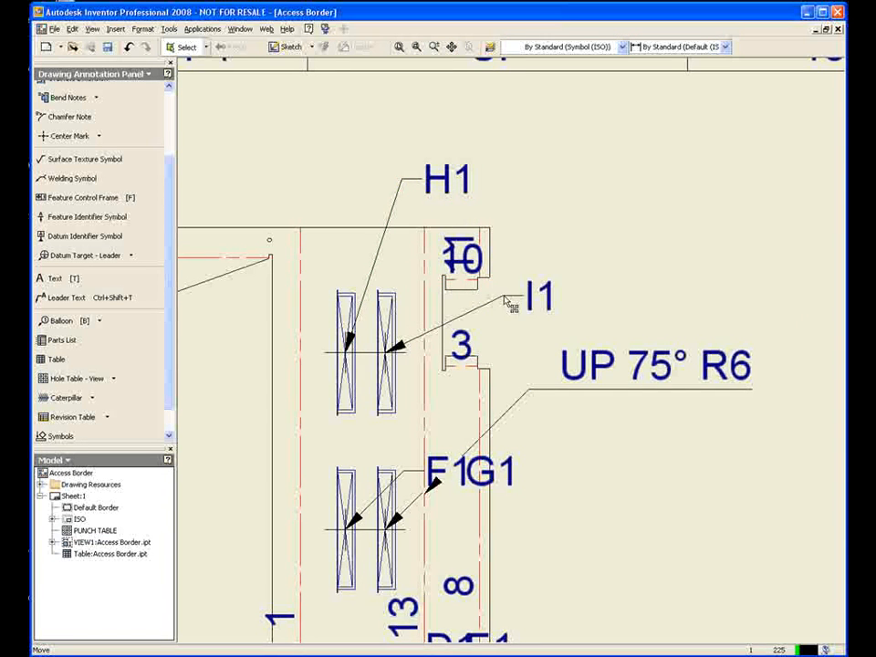
Examine the punch table's coordinates, punch IDs, directions, angles and depths.
scroll(521, 236, down, 3)
middle_drag(521, 239, 565, 555)
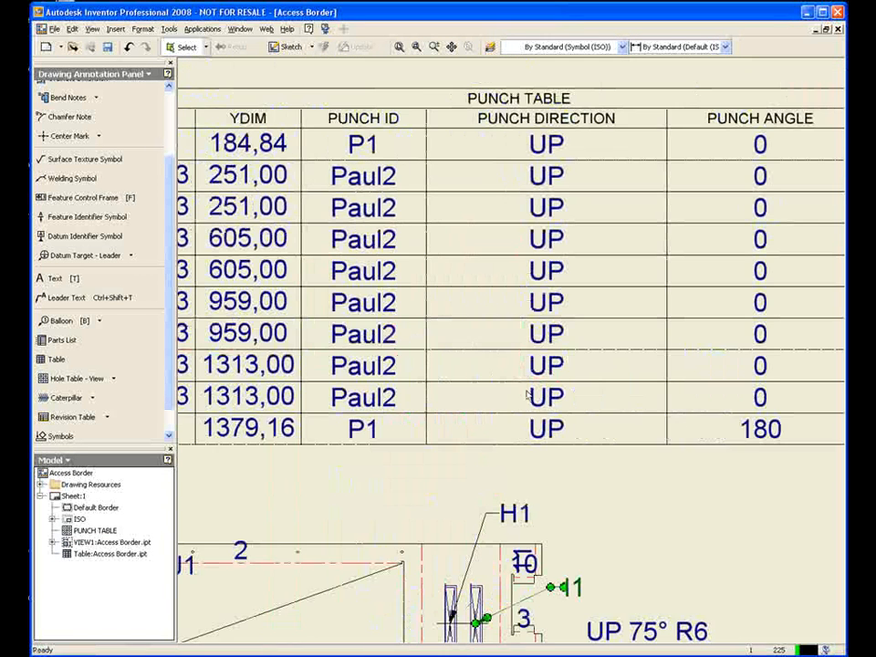
scroll(526, 394, up, 1)
scroll(526, 394, down, 3)
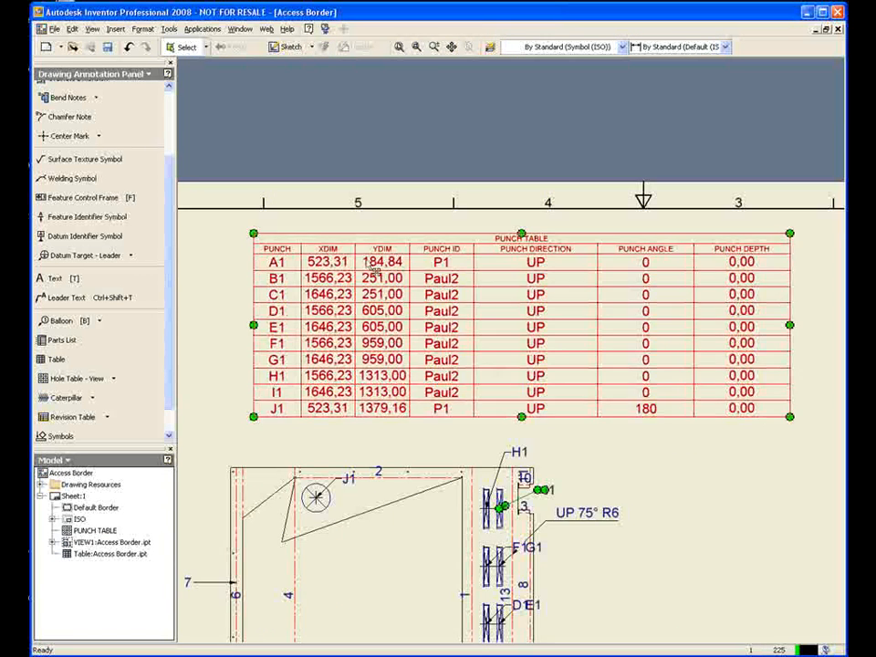
Move the flat pattern view slightly up on the sheet, closer to the punch table and clear of the bend table.
click(340, 278)
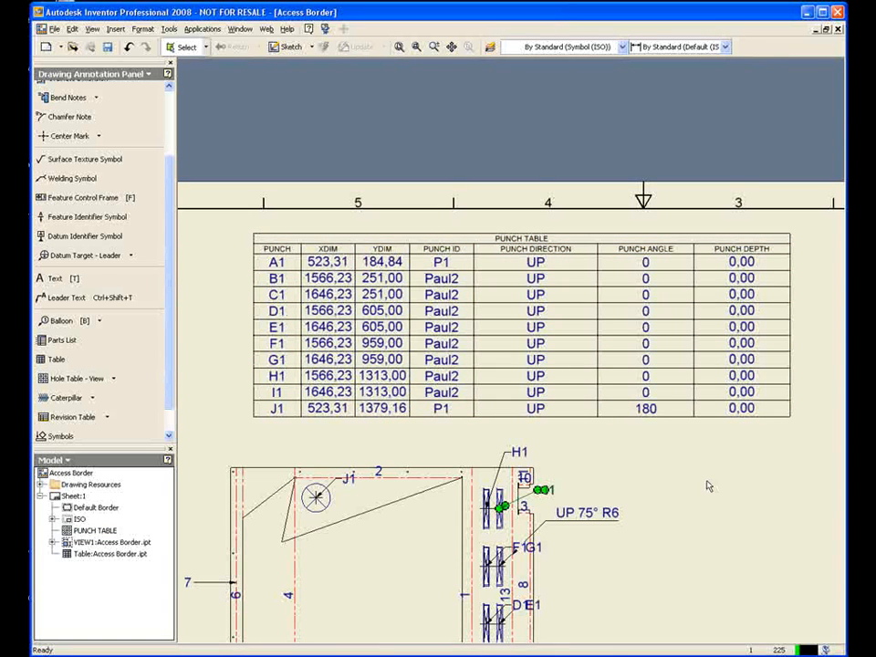
scroll(703, 486, up, 2)
mouse_move(685, 489)
middle_down()
mouse_move(641, 471)
mouse_move(493, 294)
middle_up()
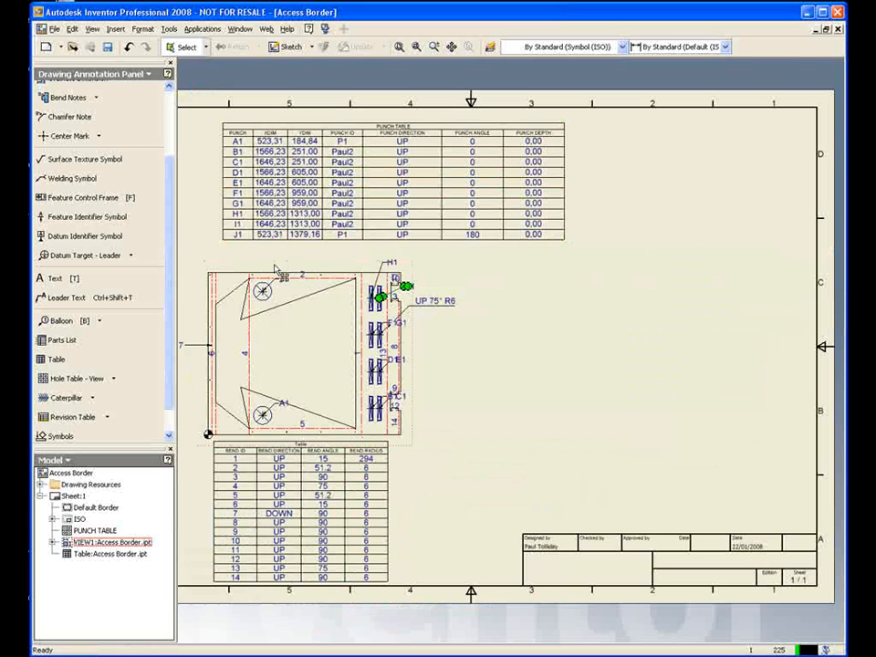
drag(275, 269, 270, 248)
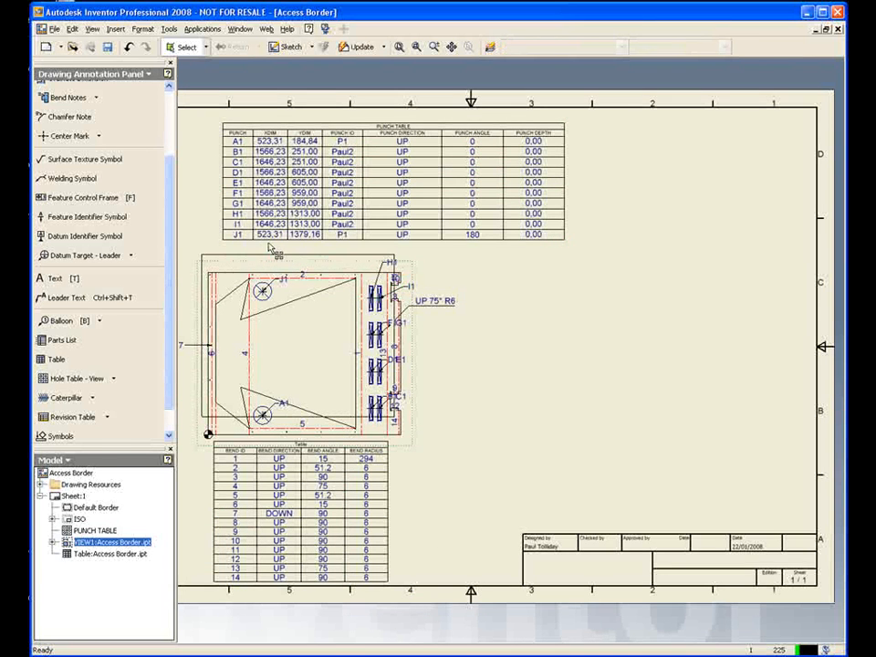
middle_drag(583, 389, 631, 413)
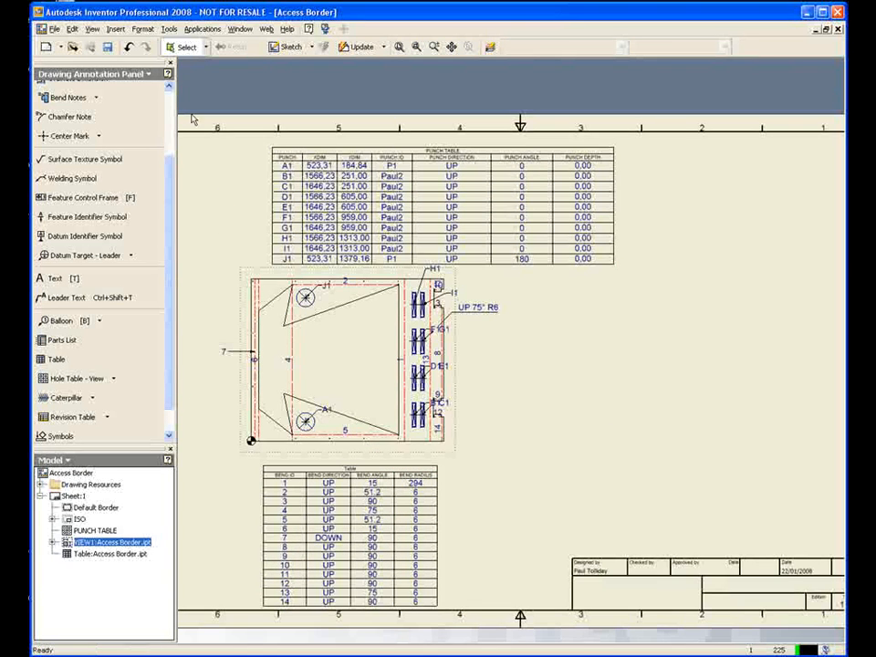
Place a shaded Iso Top Right base view of the folded model at 0.06 : 1 scale on the empty side of the sheet, beside the flat pattern.
scroll(129, 124, up, 3)
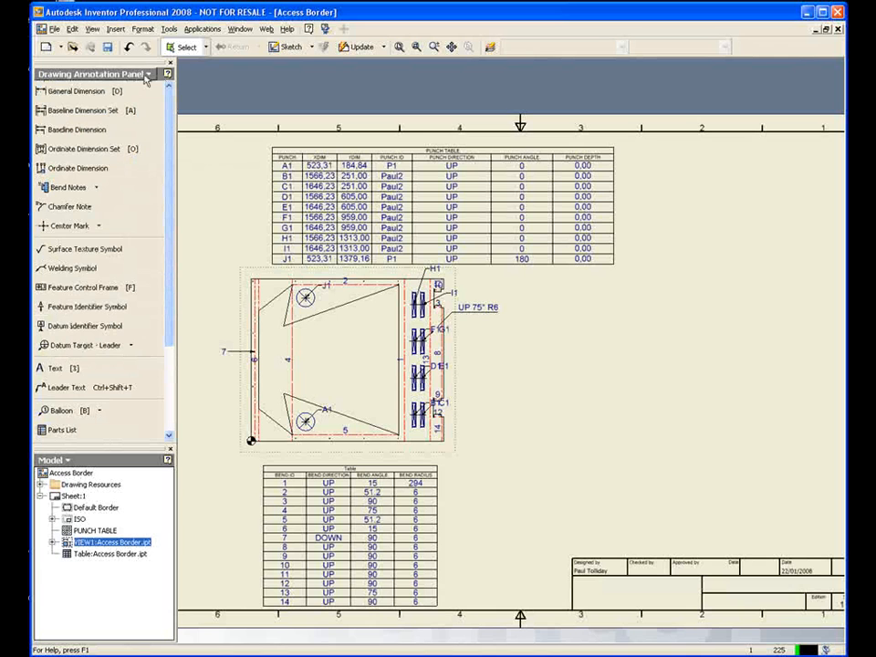
click(147, 74)
click(117, 91)
click(66, 89)
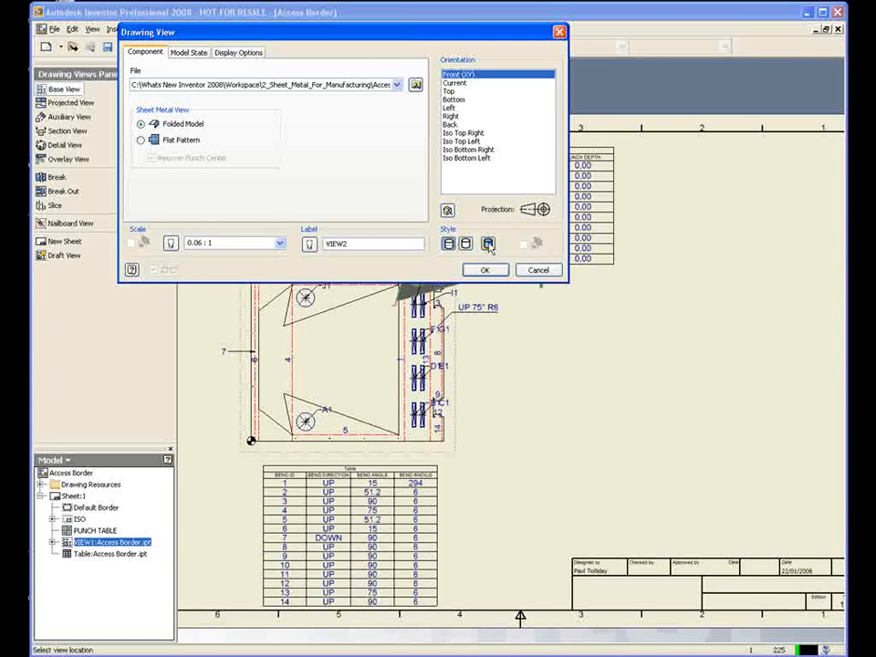
click(469, 135)
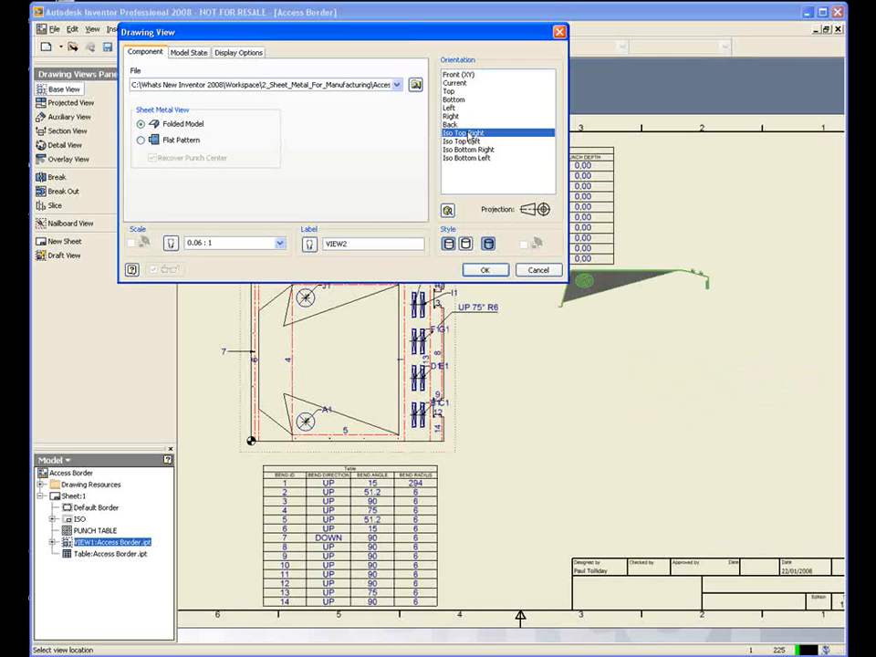
middle_drag(717, 314, 567, 345)
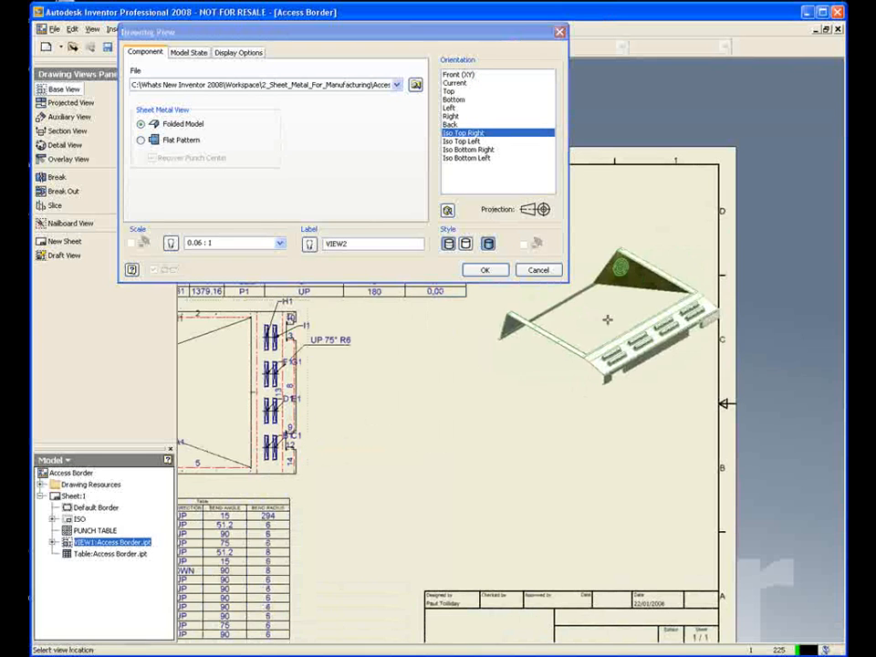
click(531, 446)
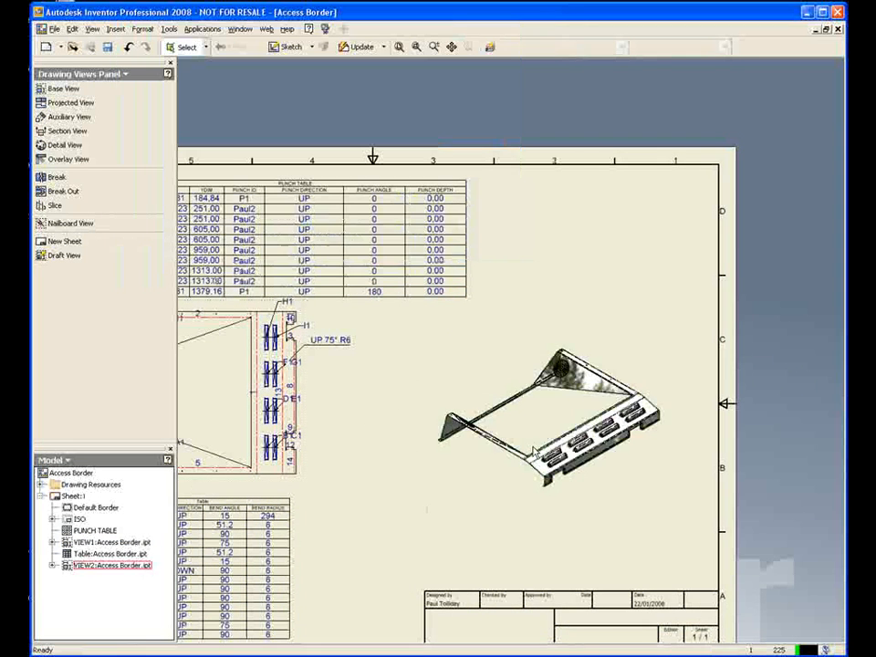
Move the punch table towards the sheet's upper-left corner, above the flat pattern view.
middle_drag(411, 367, 530, 321)
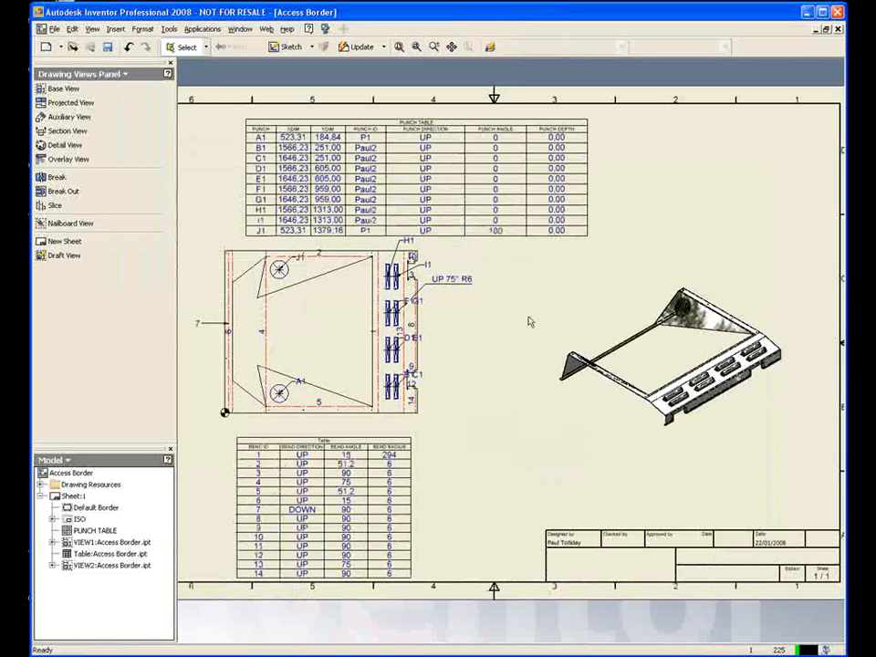
scroll(530, 321, up, 1)
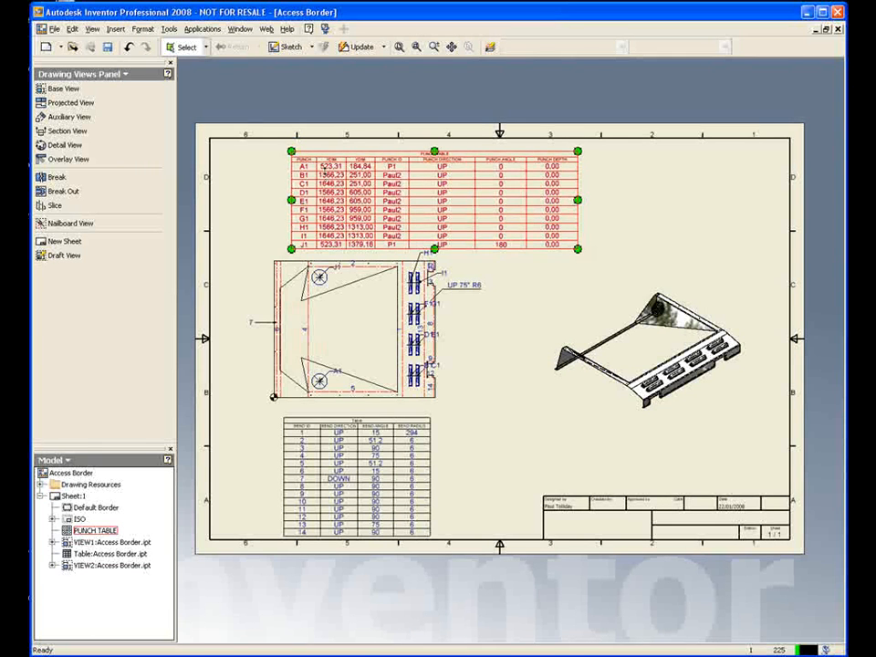
drag(329, 178, 265, 173)
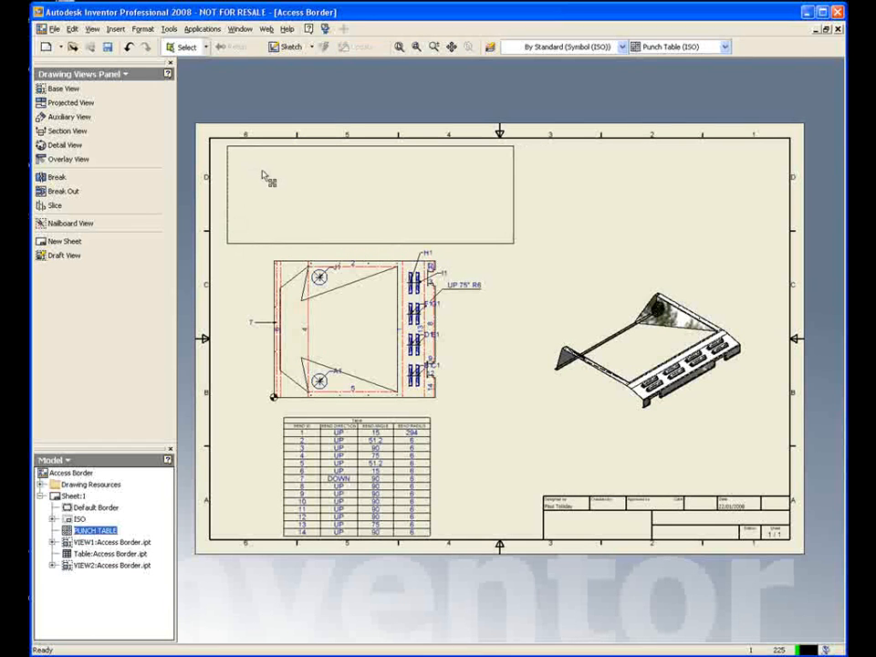
click(519, 320)
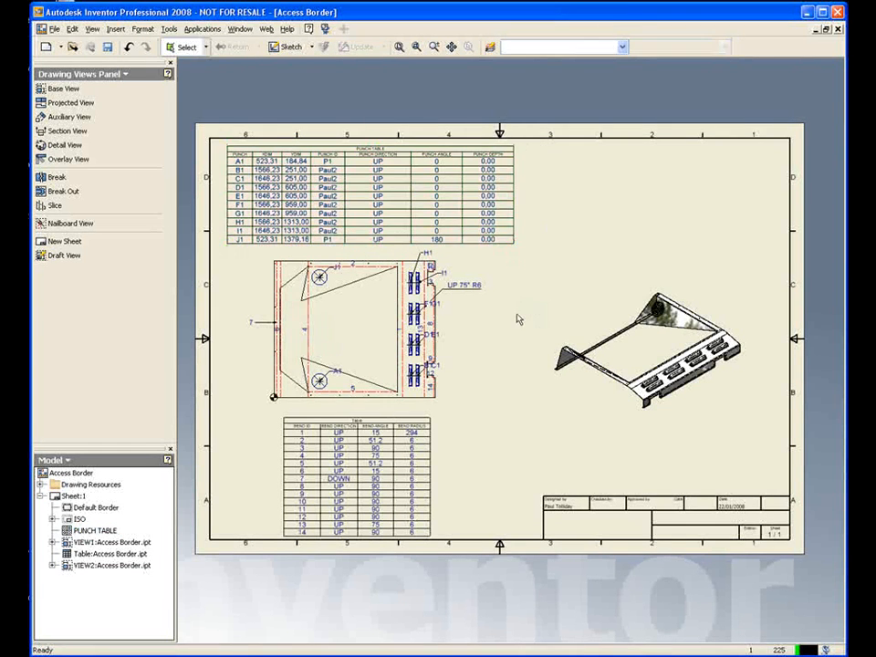